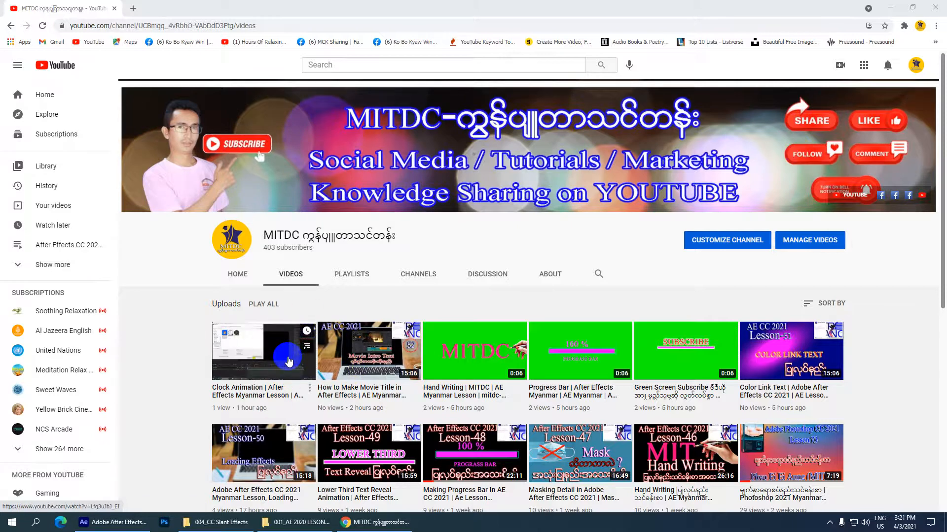
- Switch from the browser to After Effects and start a new composition named CC Slant Effects
{"action": "left_click", "coordinate": [890, 7]}
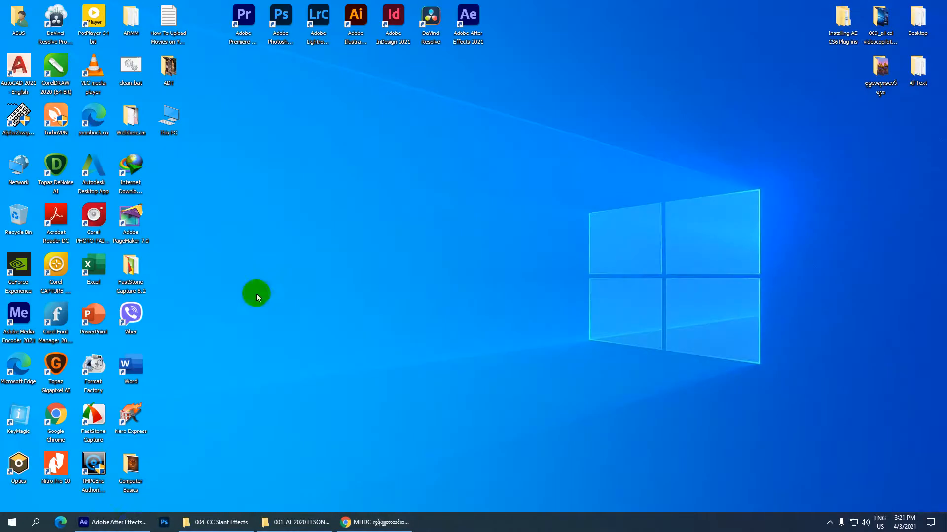
{"action": "left_click", "coordinate": [112, 523]}
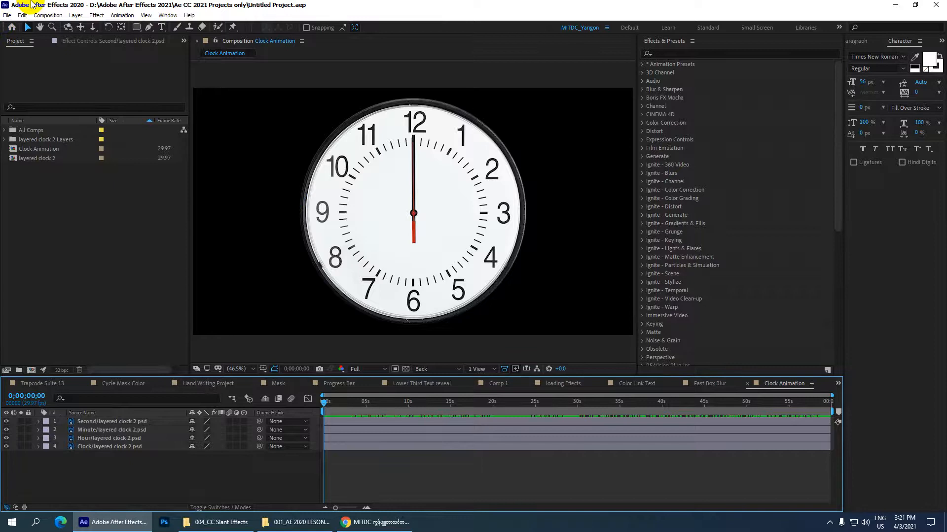
{"action": "left_click", "coordinate": [47, 15]}
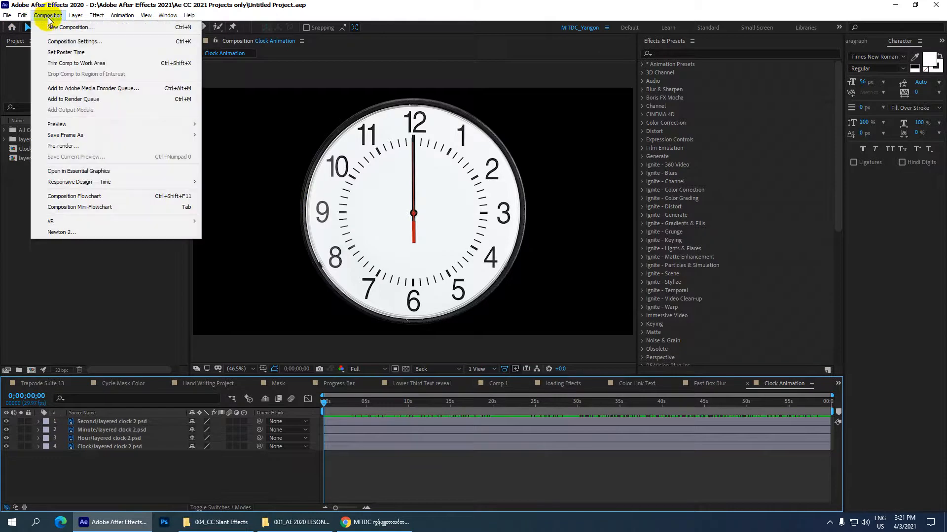
{"action": "left_click", "coordinate": [53, 23]}
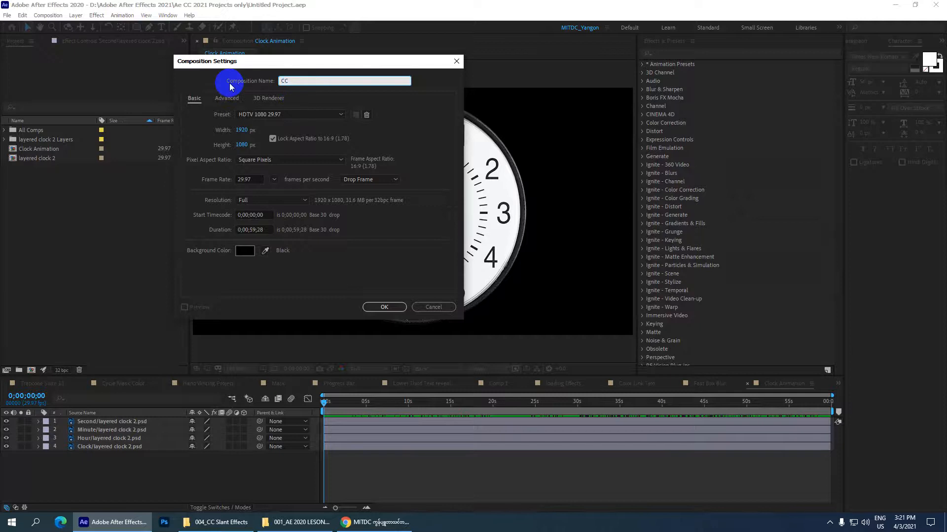
{"action": "type", "text": "CC"}
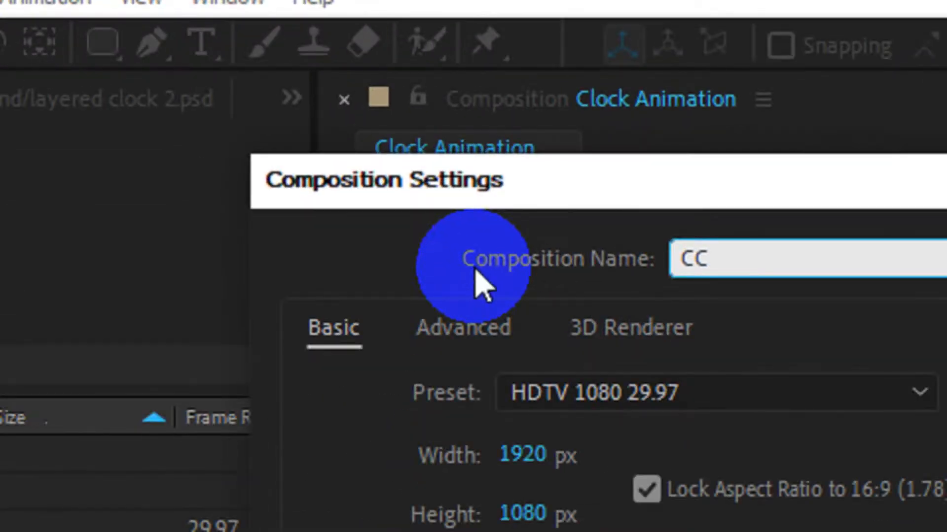
{"action": "type", "text": " Slant "}
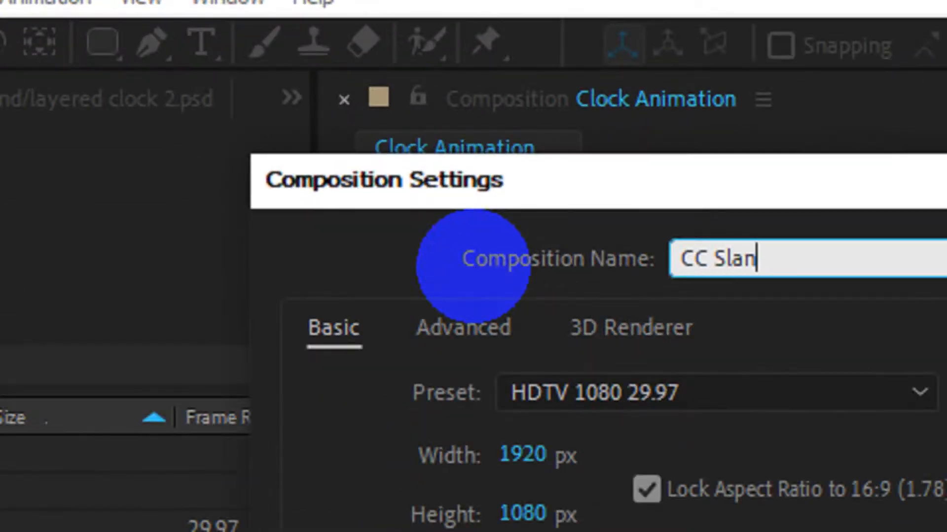
{"action": "type", "text": "Effects"}
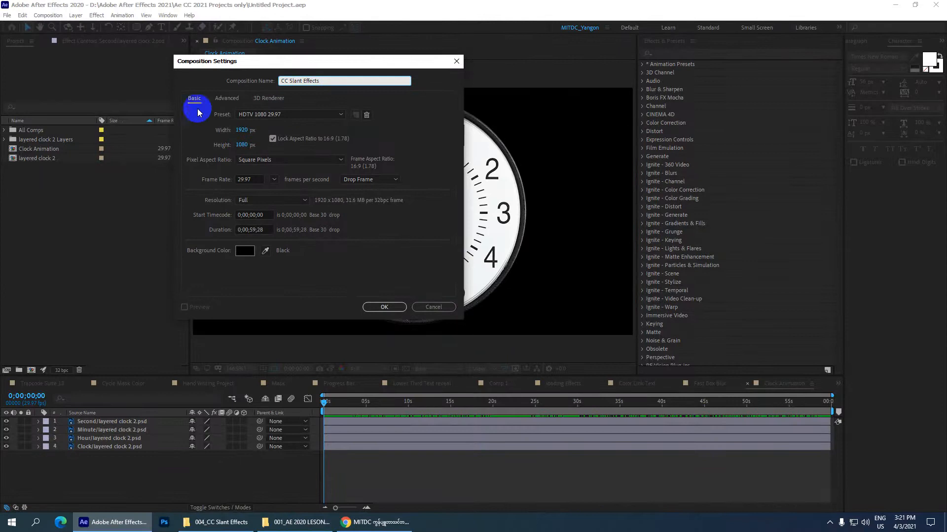
- Set the composition's duration to 0;00;05;28, create it, and widen the composition viewer slightly
{"action": "left_click", "coordinate": [255, 229]}
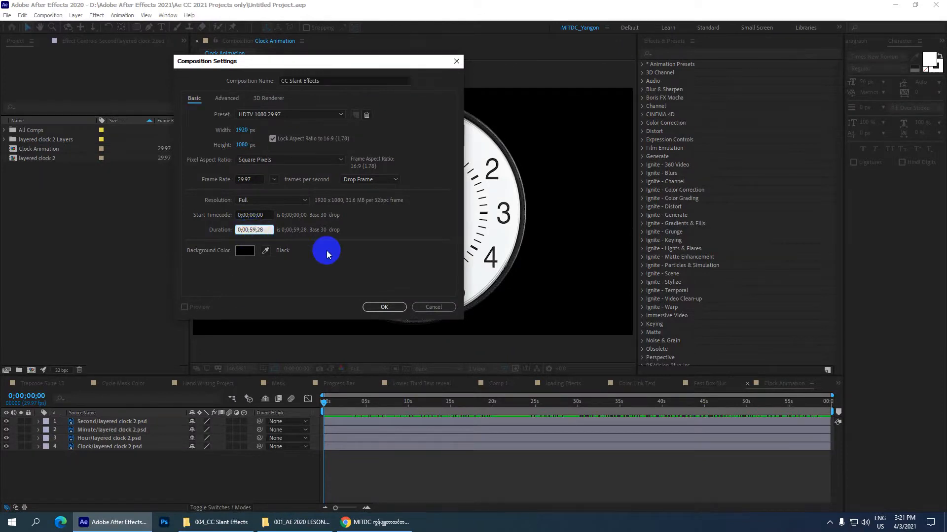
{"action": "key", "text": "BackSpace"}
{"action": "type", "text": "05"}
{"action": "left_click", "coordinate": [384, 306]}
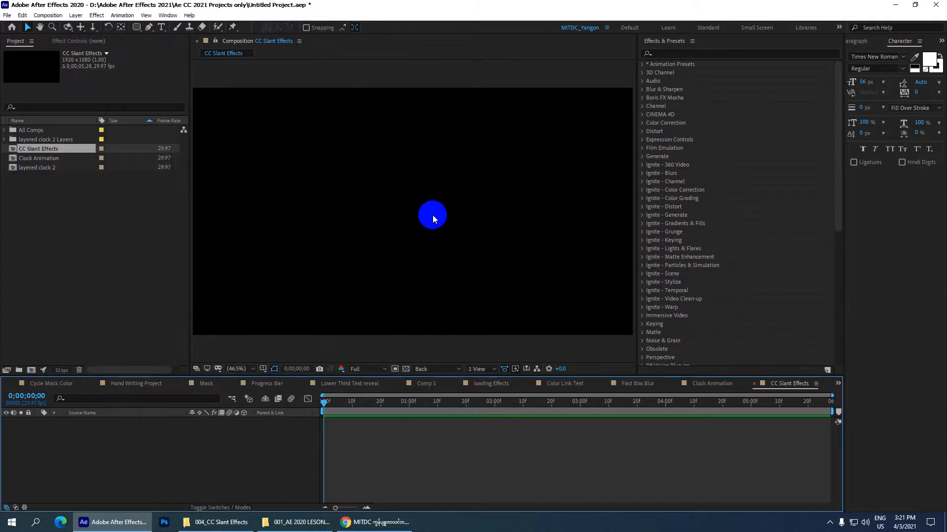
{"action": "left_click_drag", "start_coordinate": [637, 84], "coordinate": [656, 87]}
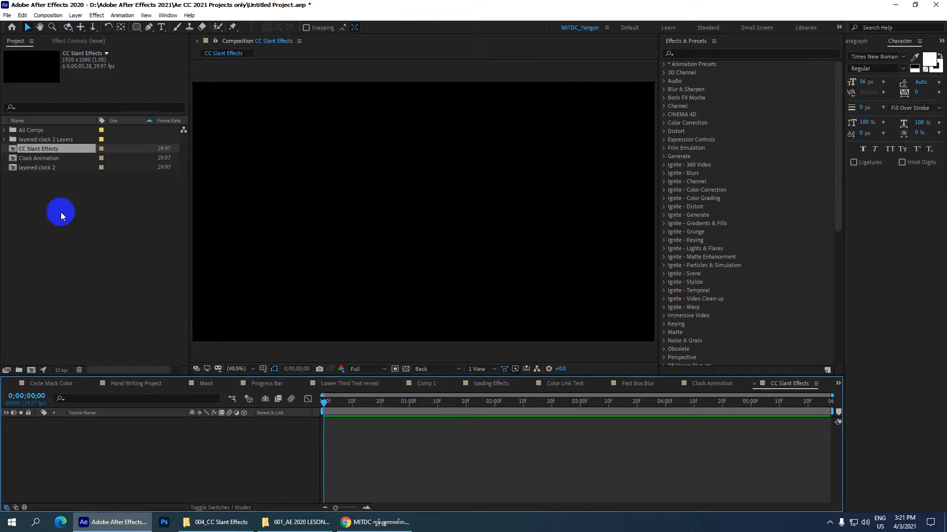
{"action": "left_click_drag", "start_coordinate": [24, 221], "coordinate": [115, 311]}
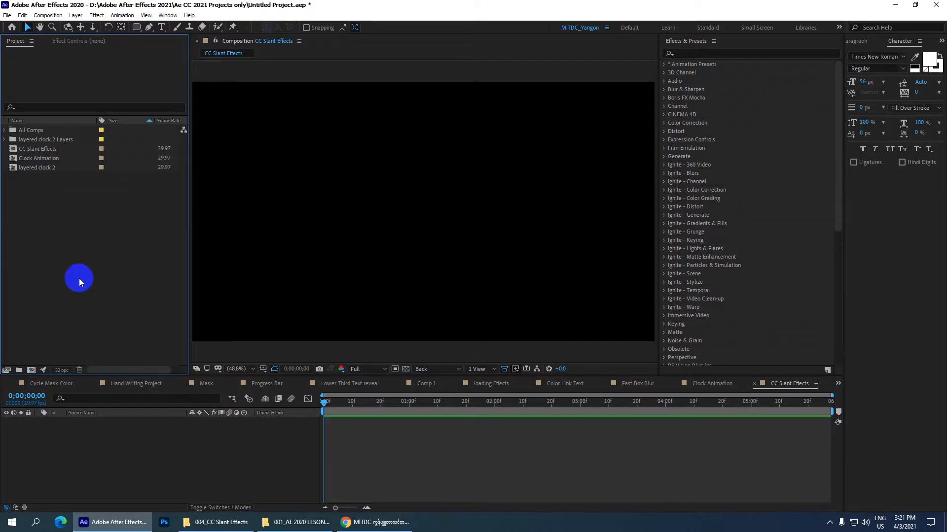
{"action": "left_click", "coordinate": [33, 149]}
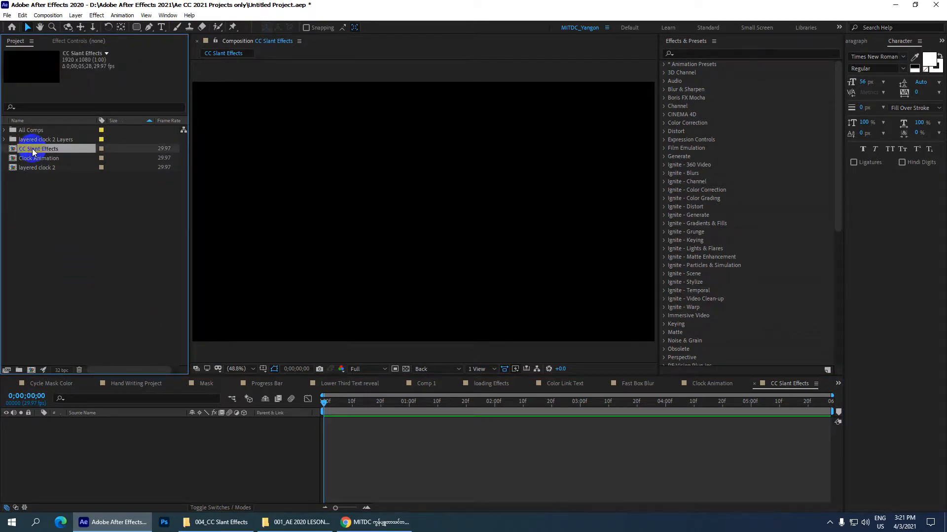
{"action": "left_click", "coordinate": [50, 221]}
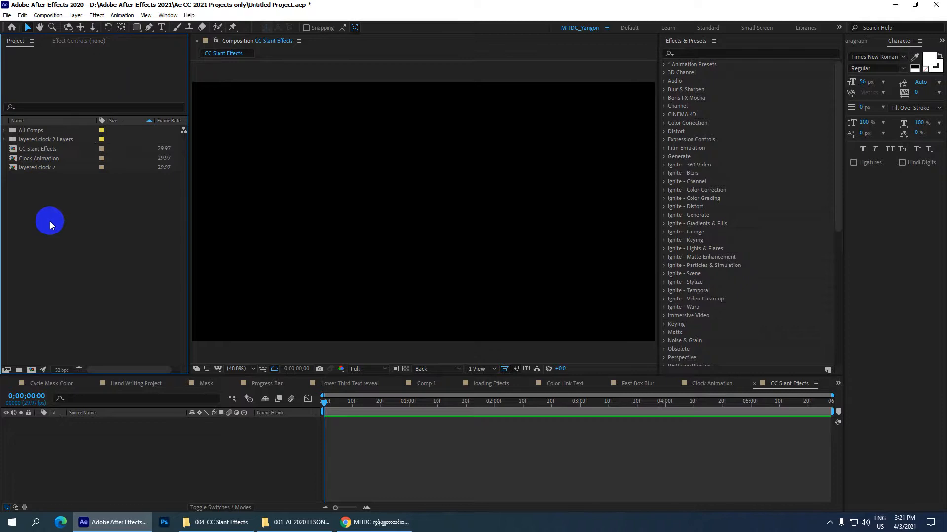
- Import grass-png-18.png, Tall Grass.png and the wallpaper JPG from the 004_CC Slant Effects folder, creating a single composition from them
{"action": "double_click", "coordinate": [49, 220]}
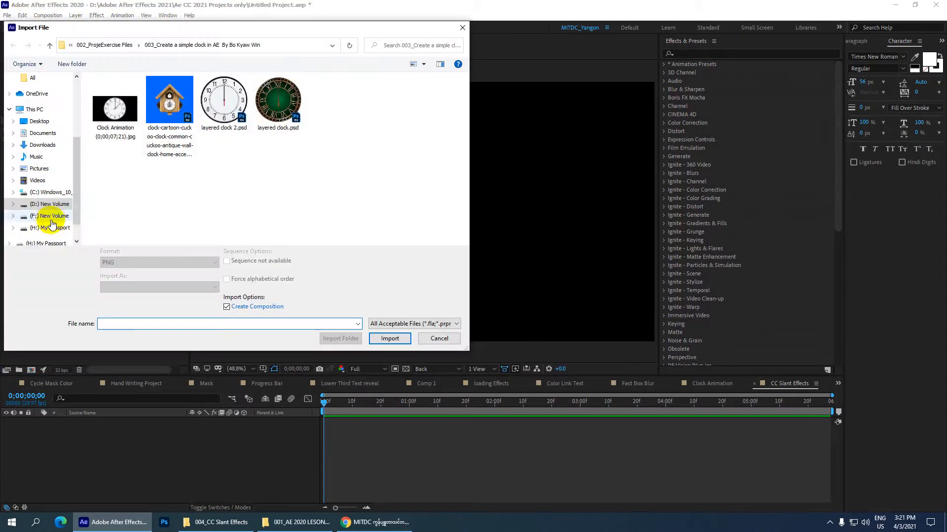
{"action": "left_click", "coordinate": [49, 45]}
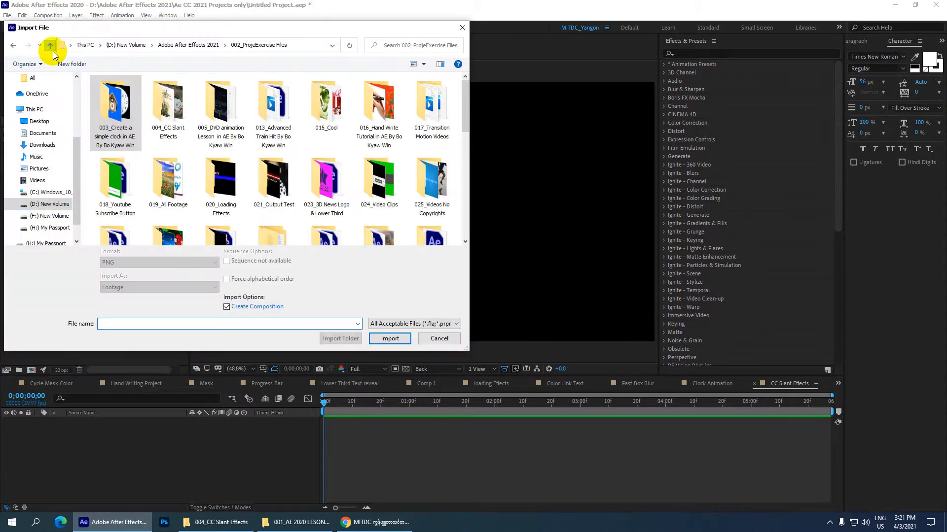
{"action": "double_click", "coordinate": [157, 108]}
{"action": "left_click_drag", "start_coordinate": [267, 173], "coordinate": [113, 106]}
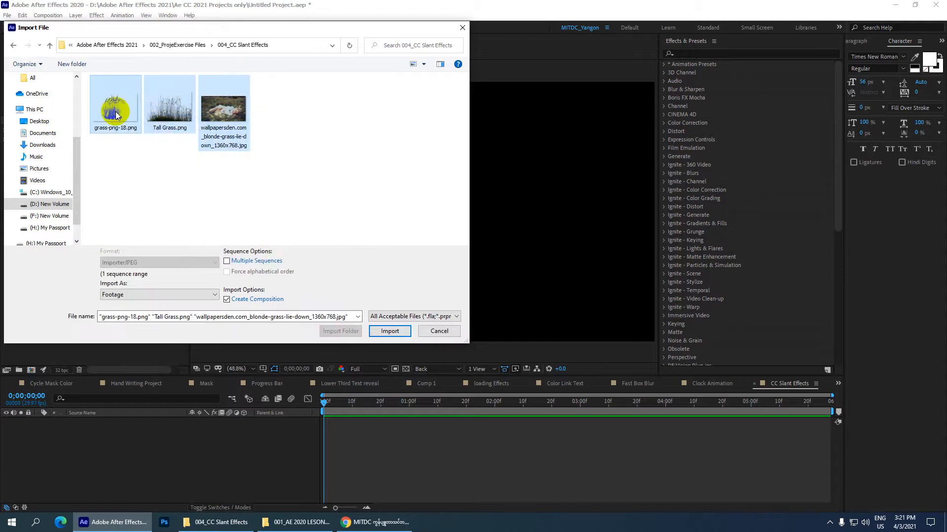
{"action": "left_click", "coordinate": [390, 331]}
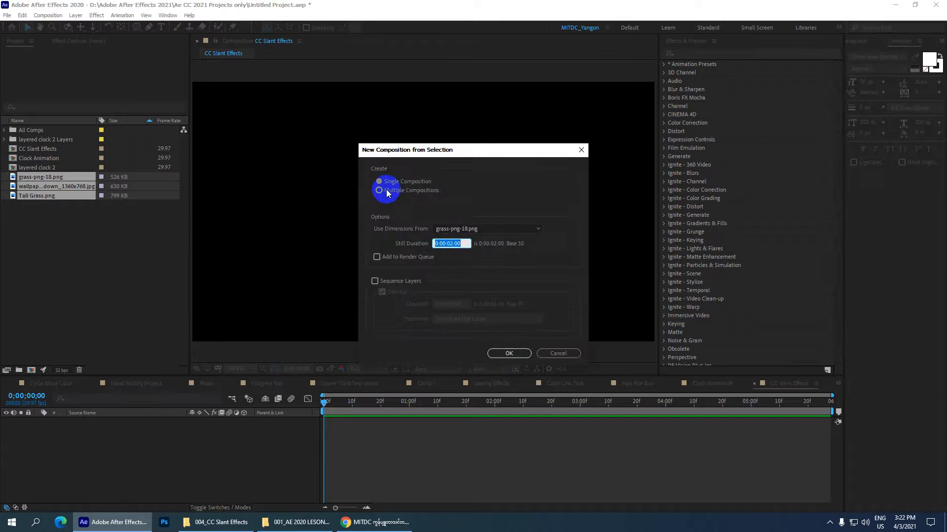
{"action": "left_click", "coordinate": [510, 353]}
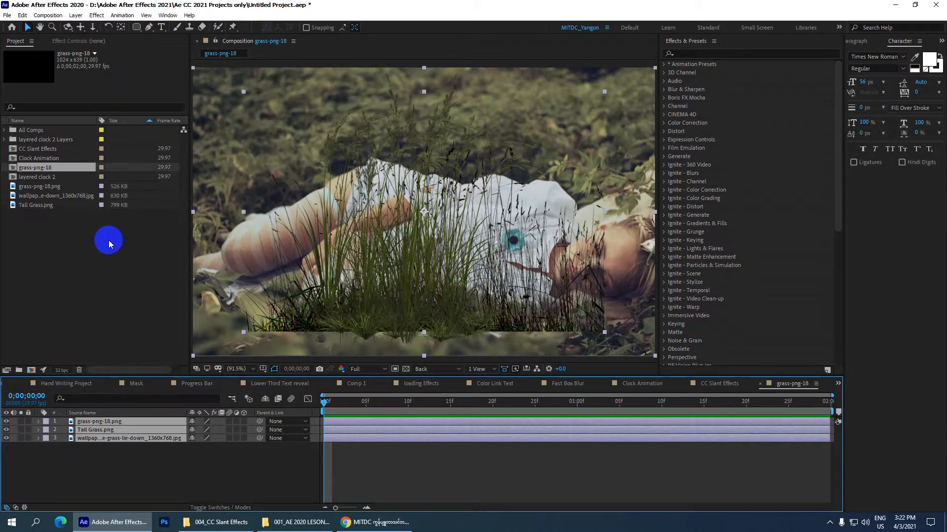
- Compare the CC Slant Effects composition with the grass-png-18 composition made from the imported images
{"action": "left_click", "coordinate": [542, 427]}
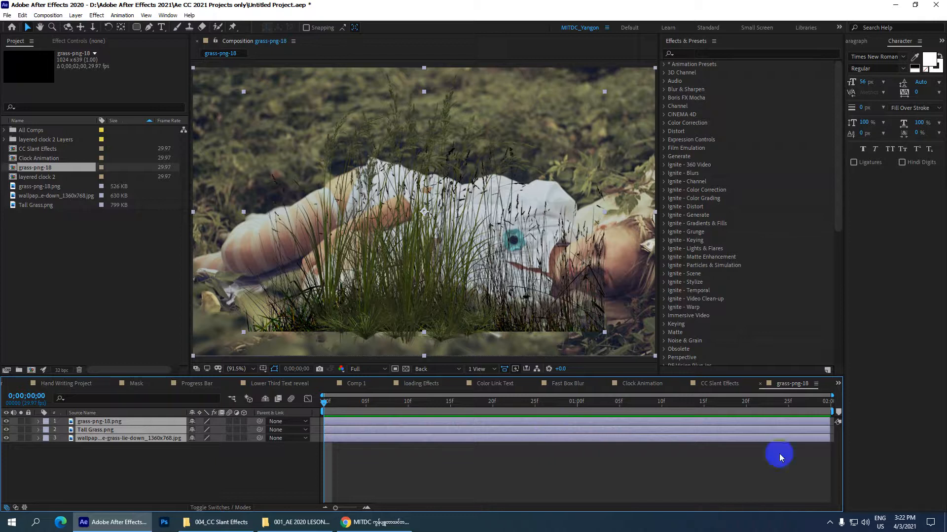
{"action": "left_click", "coordinate": [729, 386]}
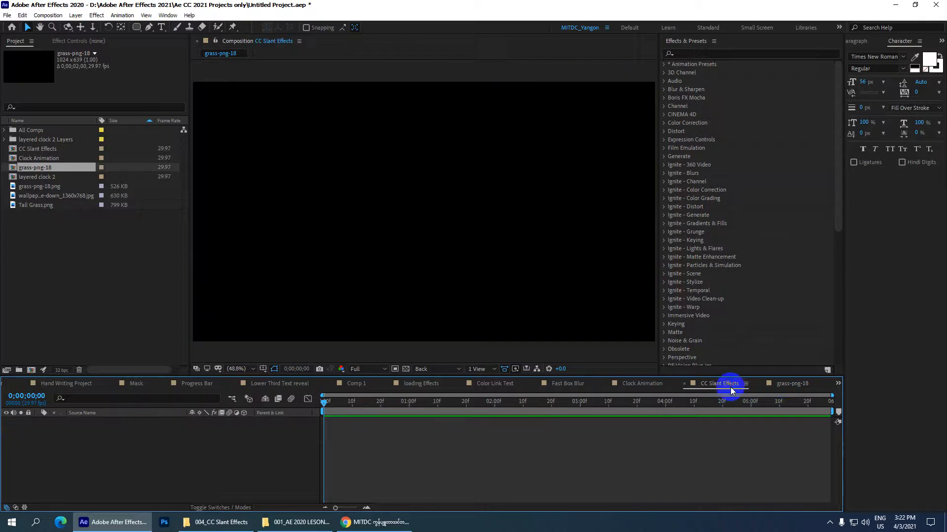
{"action": "left_click", "coordinate": [783, 384]}
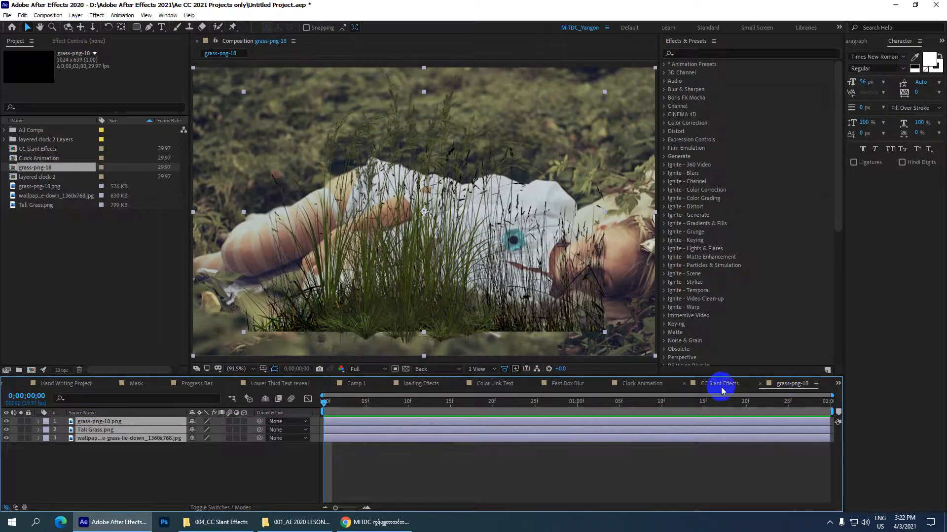
{"action": "left_click", "coordinate": [707, 386]}
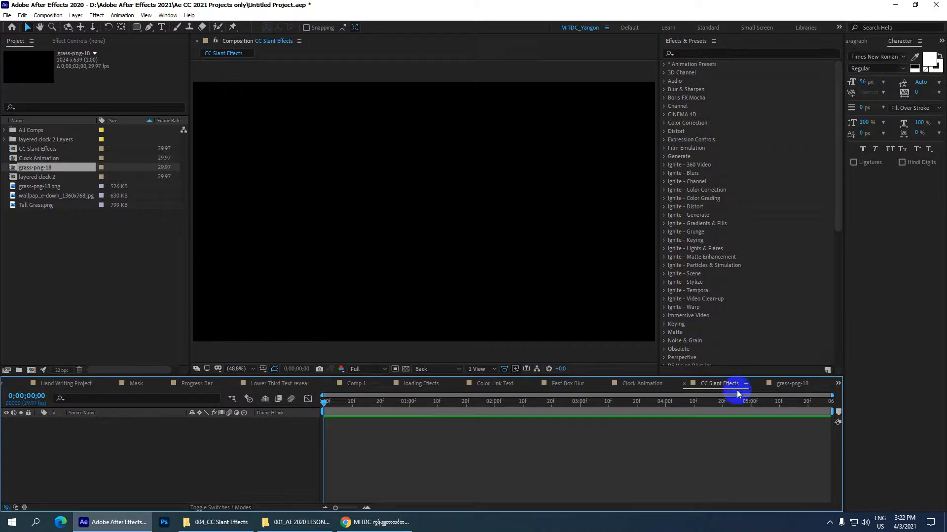
{"action": "left_click", "coordinate": [785, 385]}
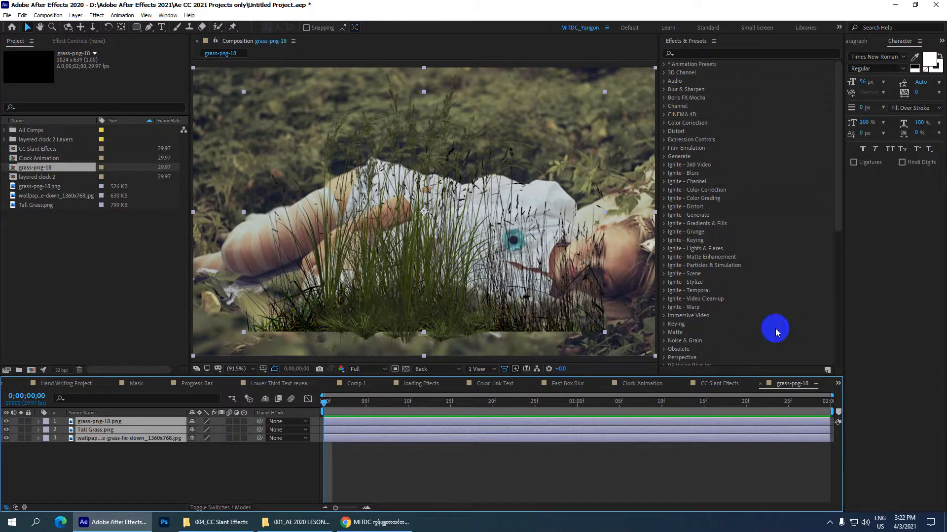
{"action": "left_click", "coordinate": [42, 227]}
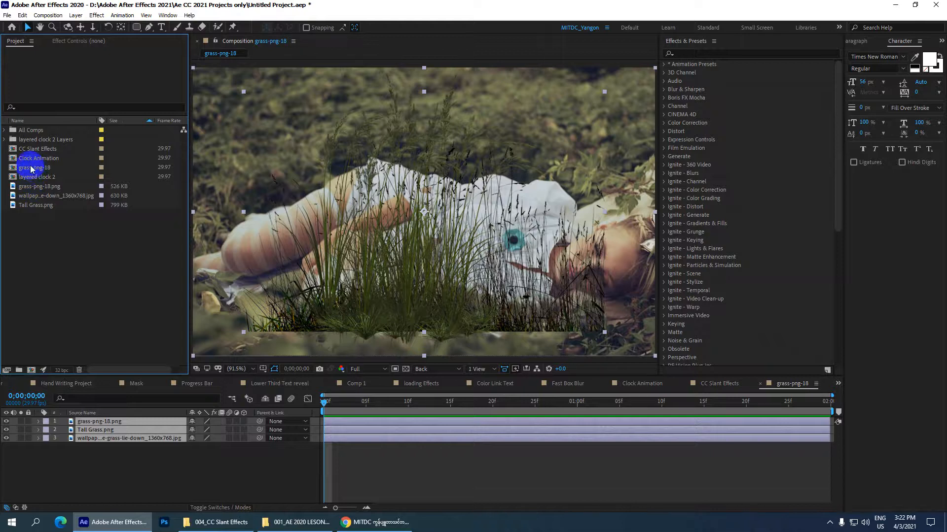
{"action": "left_click", "coordinate": [33, 151]}
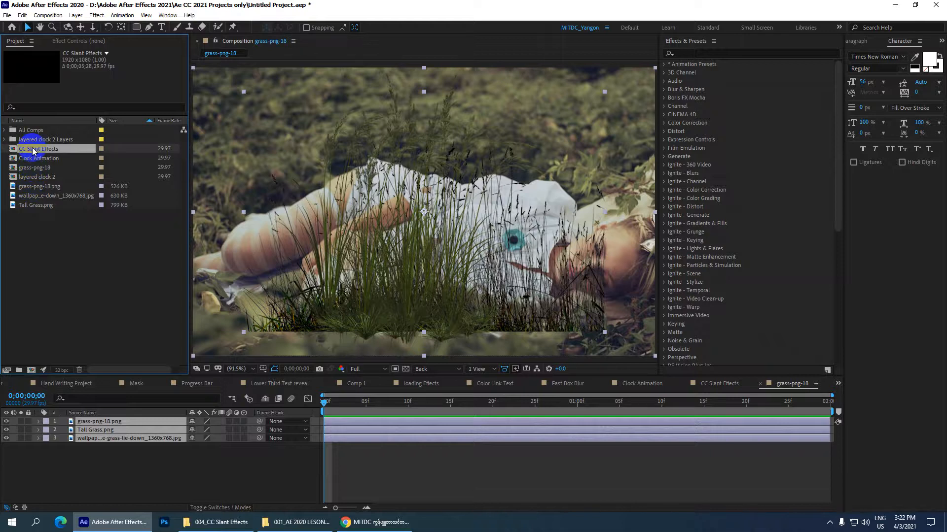
{"action": "left_click", "coordinate": [36, 169]}
{"action": "left_click", "coordinate": [37, 227]}
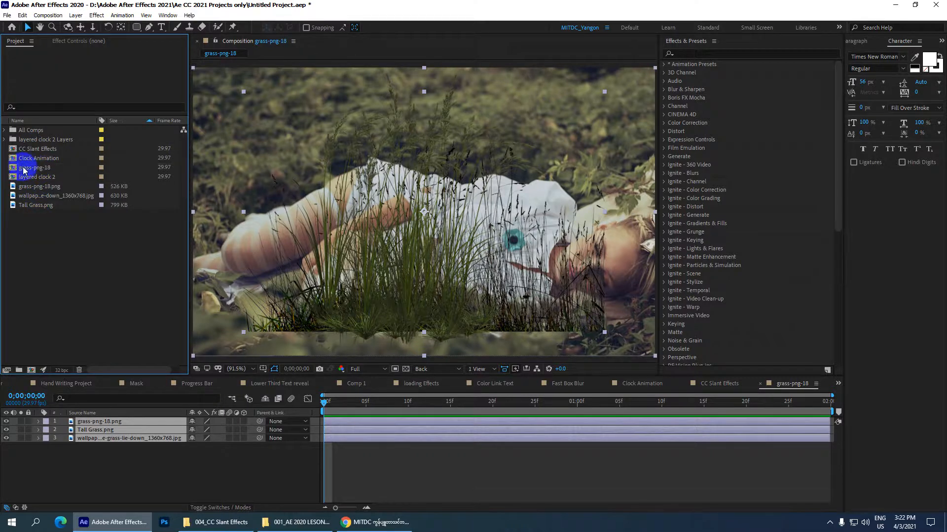
- Delete the grass-png-18 composition from the project
{"action": "left_click", "coordinate": [23, 170]}
{"action": "key", "text": "Delete"}
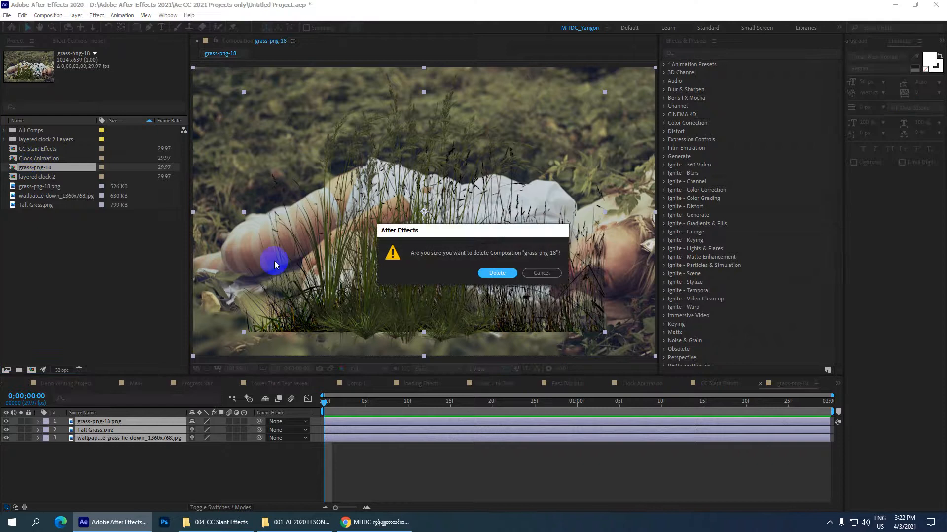
{"action": "left_click", "coordinate": [496, 271]}
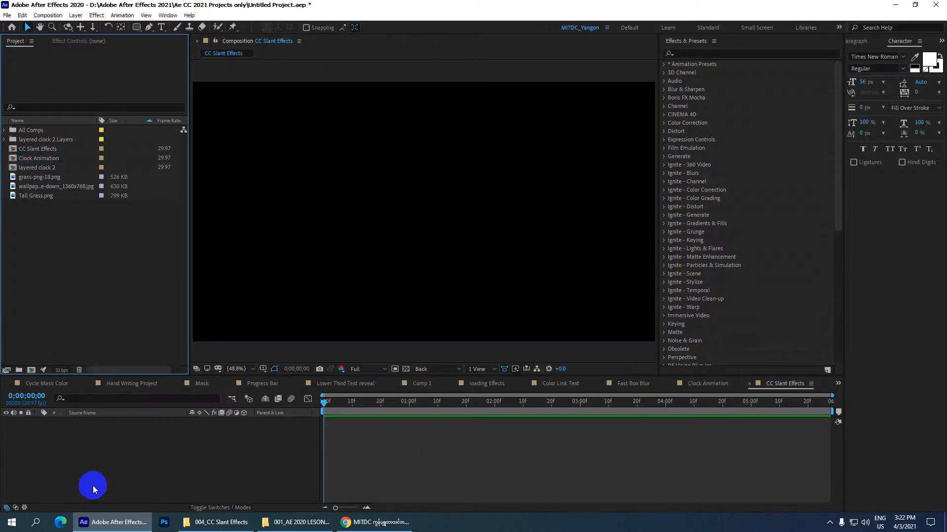
- Group the three imported images into a new project folder named CC Slant
{"action": "left_click_drag", "start_coordinate": [29, 224], "coordinate": [19, 371]}
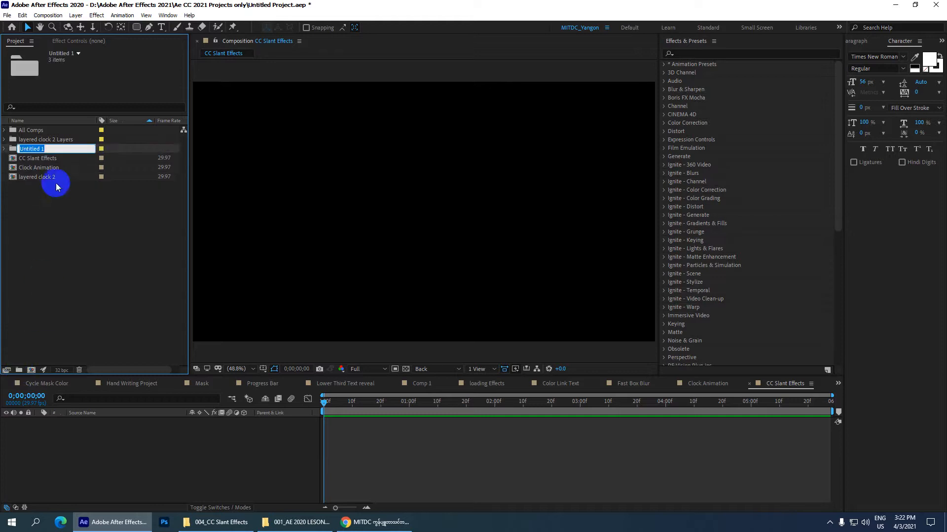
{"action": "type", "text": "SS"}
{"action": "key", "text": "BackSpace"}
{"action": "key", "text": "BackSpace"}
{"action": "type", "text": "CC Slant"}
{"action": "left_click", "coordinate": [55, 183]}
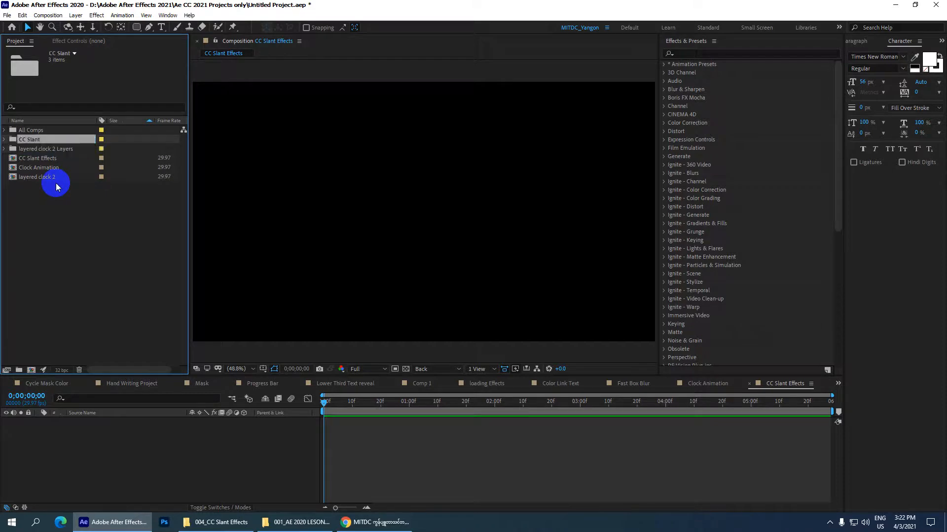
- Add all three images from the CC Slant folder to the CC Slant Effects composition as layers
{"action": "left_click", "coordinate": [5, 140]}
{"action": "left_click", "coordinate": [30, 149]}
{"action": "left_click", "coordinate": [34, 166], "text": "shift"}
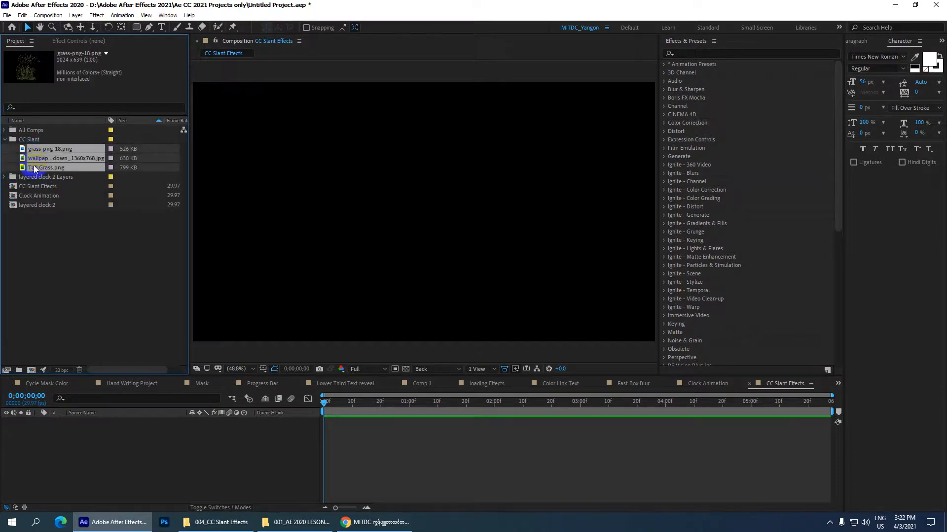
{"action": "left_click_drag", "start_coordinate": [33, 149], "coordinate": [81, 469]}
{"action": "scroll", "coordinate": [328, 190], "scroll_direction": "down", "scroll_amount": 3}
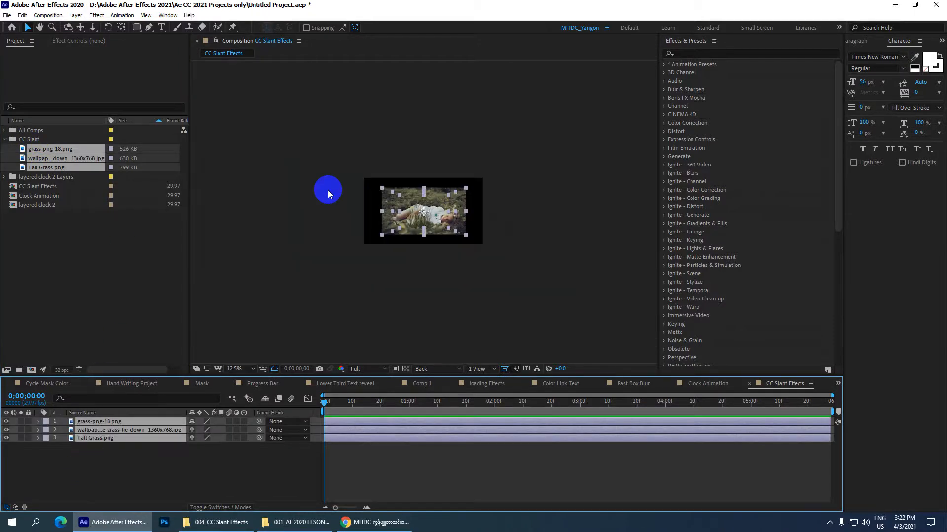
{"action": "scroll", "coordinate": [335, 187], "scroll_direction": "up", "scroll_amount": 3}
- Check the wallpaper layer by toggling its visibility, and move it below the Tall Grass.png layer
{"action": "left_click", "coordinate": [92, 454]}
{"action": "left_click", "coordinate": [93, 437]}
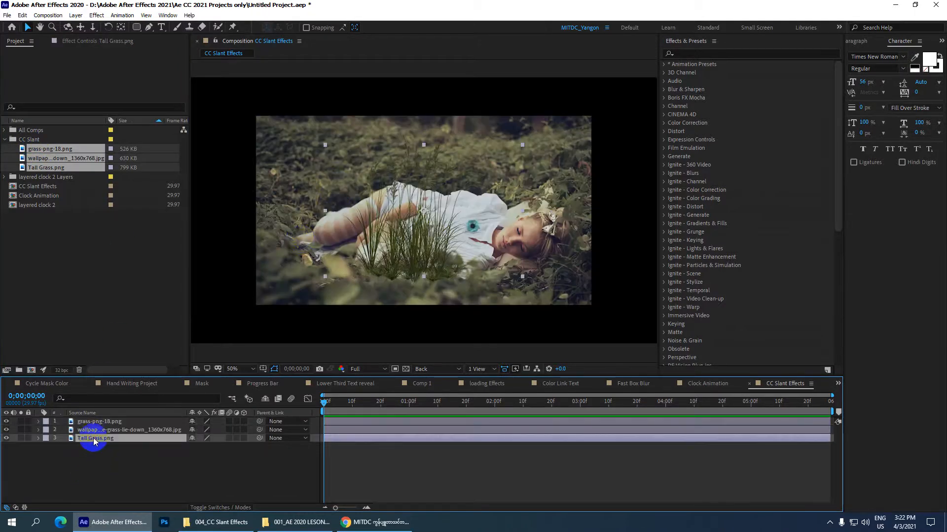
{"action": "left_click", "coordinate": [94, 428]}
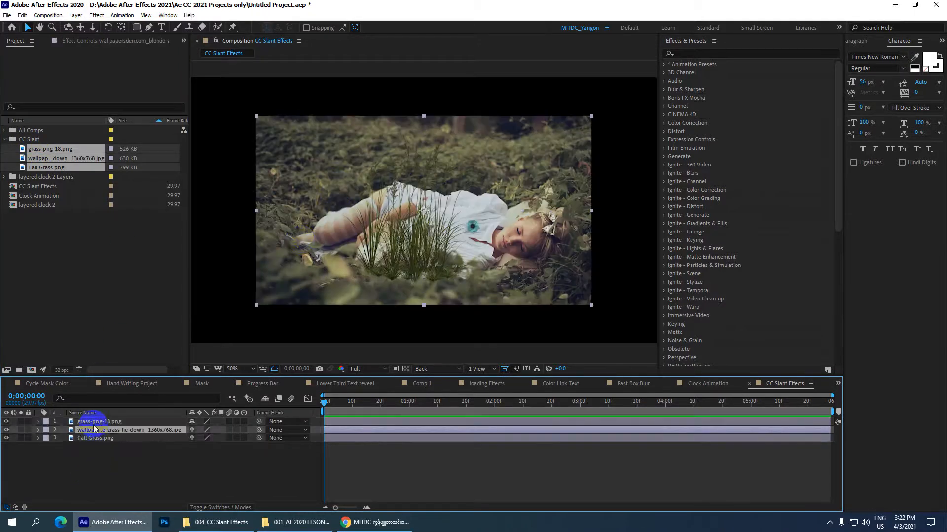
{"action": "left_click", "coordinate": [6, 430]}
{"action": "left_click", "coordinate": [7, 429]}
{"action": "mouse_move", "coordinate": [83, 431]}
{"action": "left_mouse_down"}
{"action": "mouse_move", "coordinate": [82, 442]}
{"action": "mouse_move", "coordinate": [94, 443]}
{"action": "left_mouse_up"}
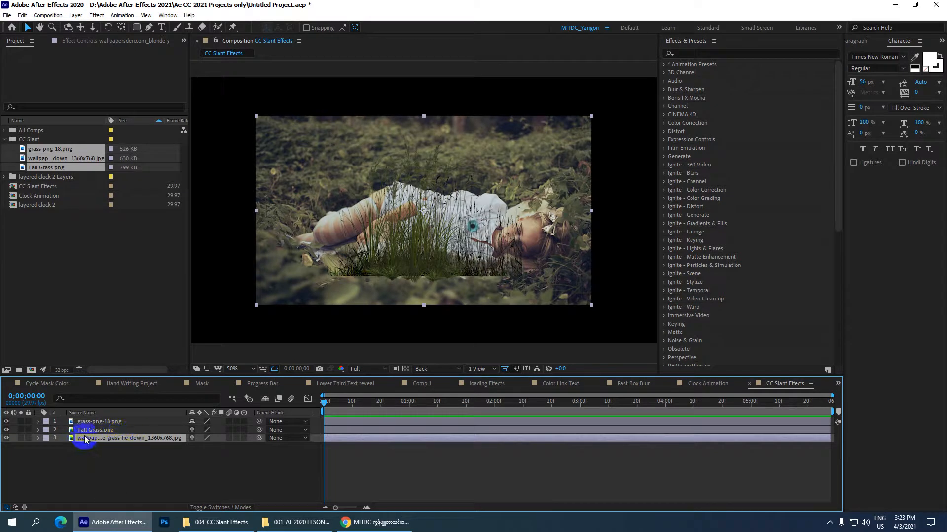
- Scale the wallpaper layer up to 156% so the photo fills the whole composition frame
{"action": "key", "text": "s"}
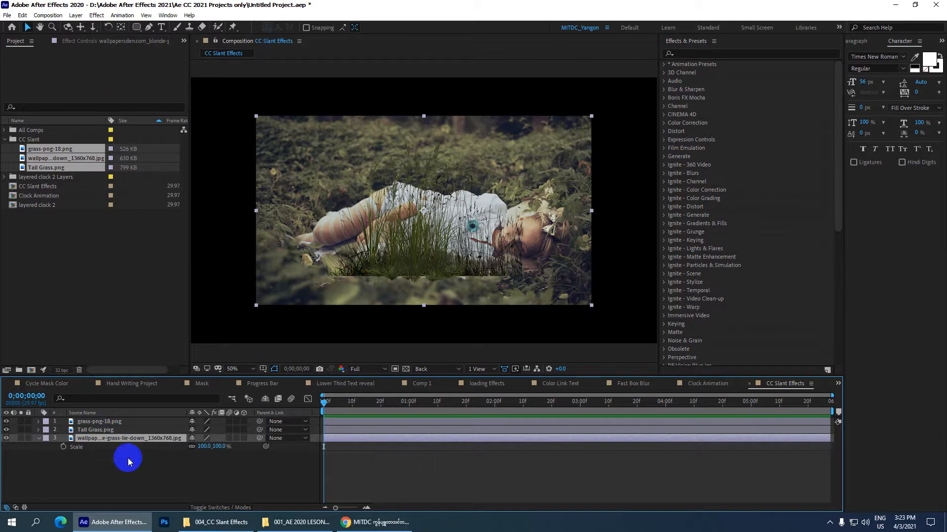
{"action": "left_click_drag", "start_coordinate": [202, 458], "coordinate": [233, 446]}
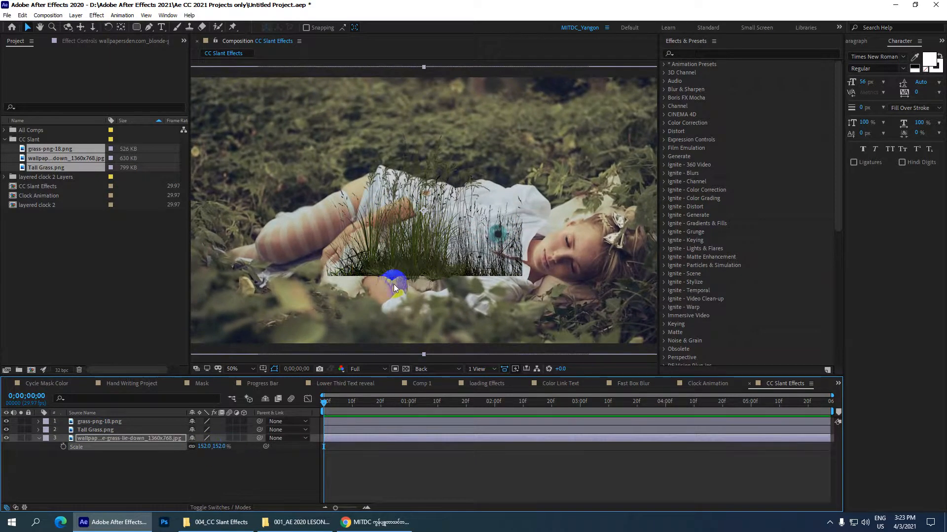
{"action": "scroll", "coordinate": [394, 284], "scroll_direction": "down", "scroll_amount": 2}
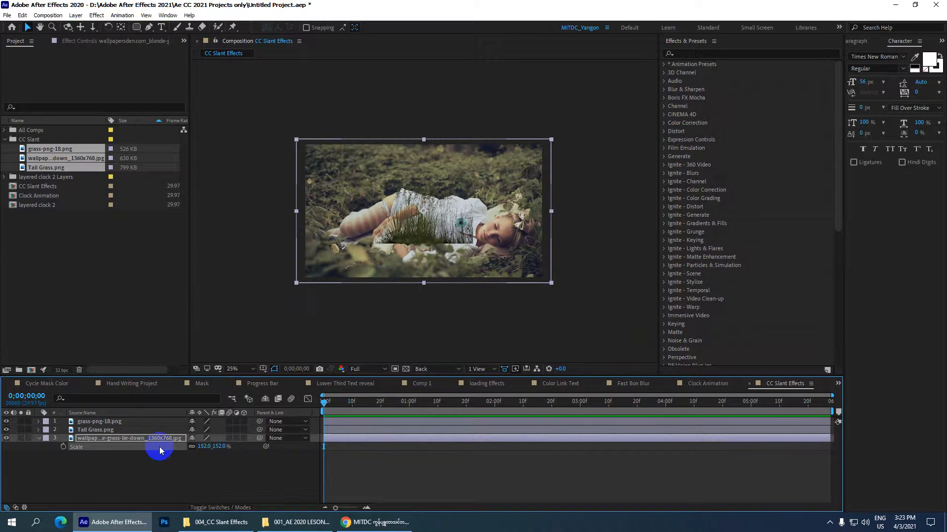
{"action": "left_click_drag", "start_coordinate": [215, 450], "coordinate": [219, 448]}
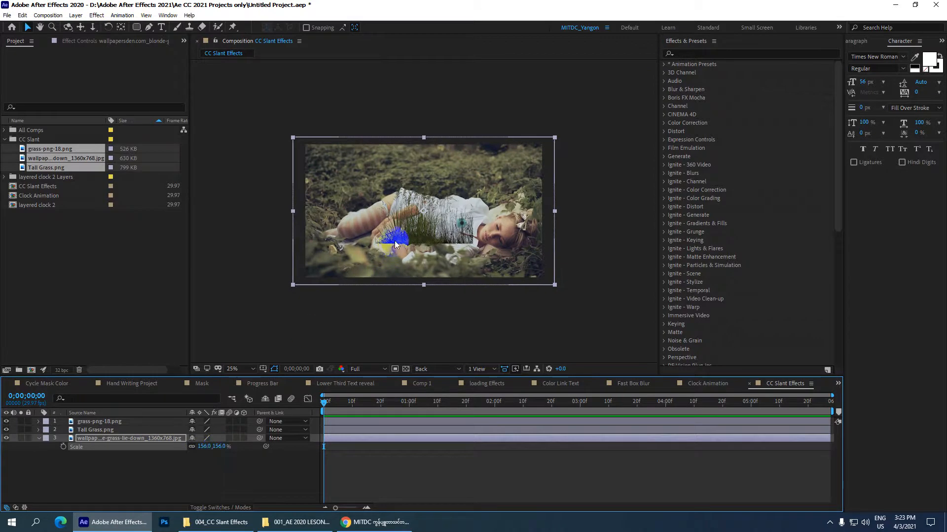
{"action": "left_click", "coordinate": [98, 437]}
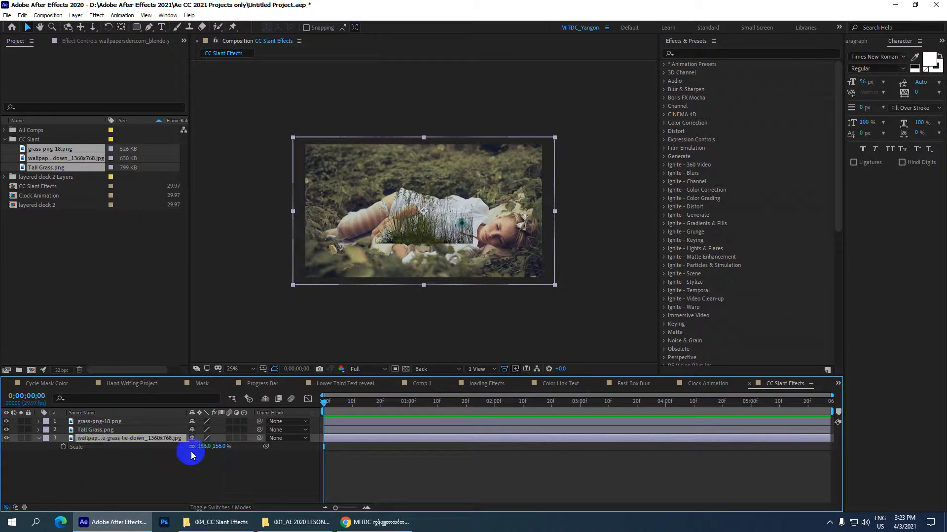
{"action": "mouse_move", "coordinate": [224, 446]}
{"action": "left_mouse_down"}
{"action": "mouse_move", "coordinate": [176, 450]}
{"action": "mouse_move", "coordinate": [222, 446]}
{"action": "left_mouse_up"}
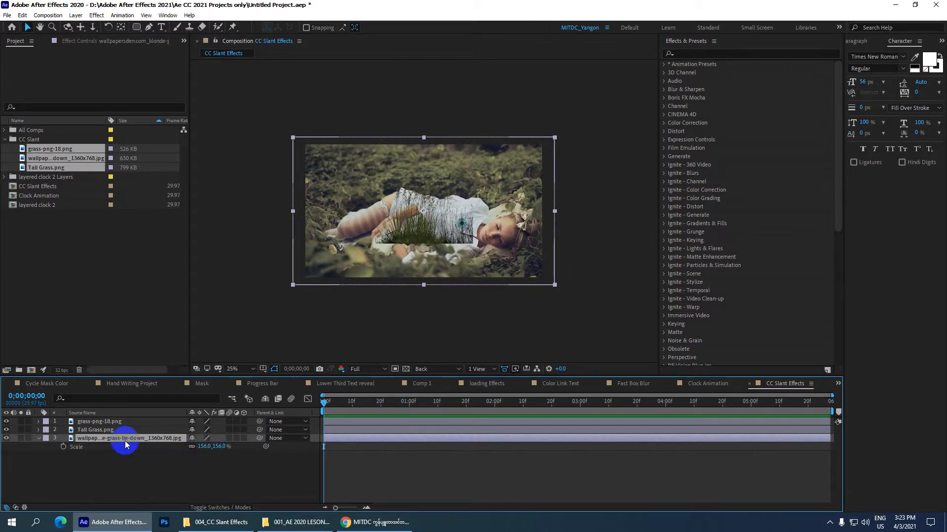
{"action": "key", "text": "s"}
{"action": "key", "text": "s"}
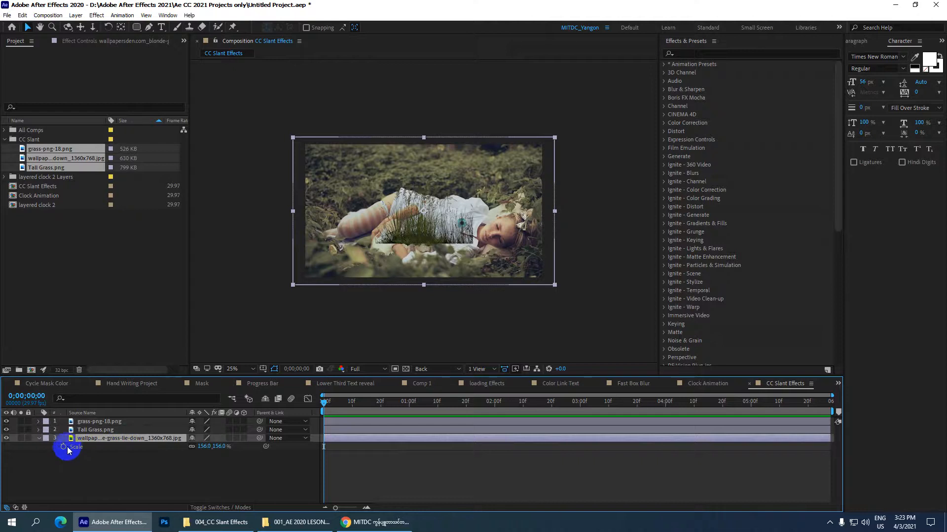
{"action": "left_click", "coordinate": [358, 248]}
{"action": "scroll", "coordinate": [371, 241], "scroll_direction": "up", "scroll_amount": 1}
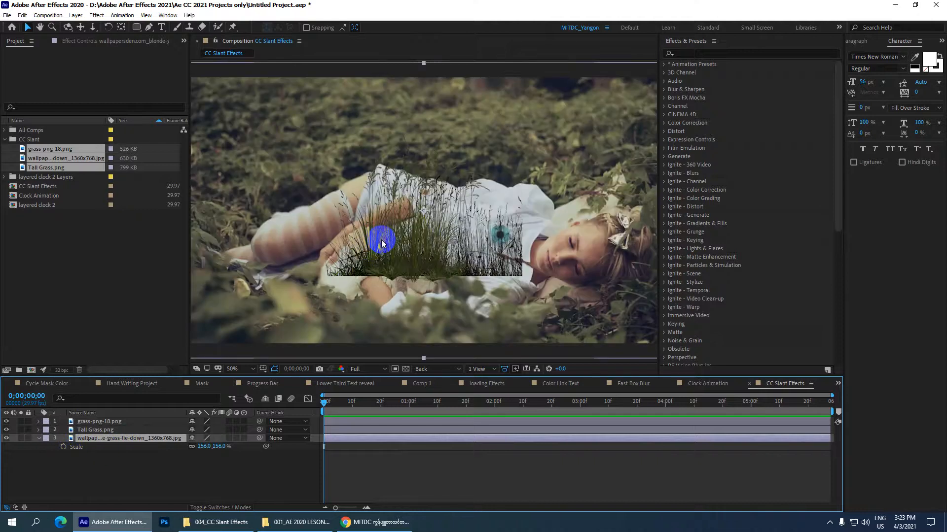
{"action": "scroll", "coordinate": [383, 241], "scroll_direction": "down", "scroll_amount": 1}
- Place grass-png-18.png at the frame's lower-left corner and Tall Grass.png along the bottom centre, and stretch grass-png-18.png horizontally
{"action": "left_click", "coordinate": [94, 421]}
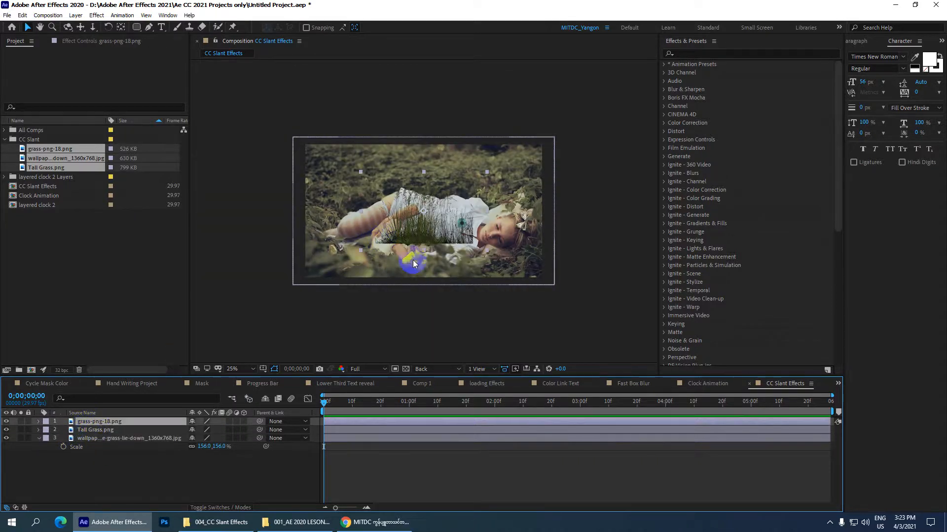
{"action": "left_click_drag", "start_coordinate": [416, 231], "coordinate": [351, 264]}
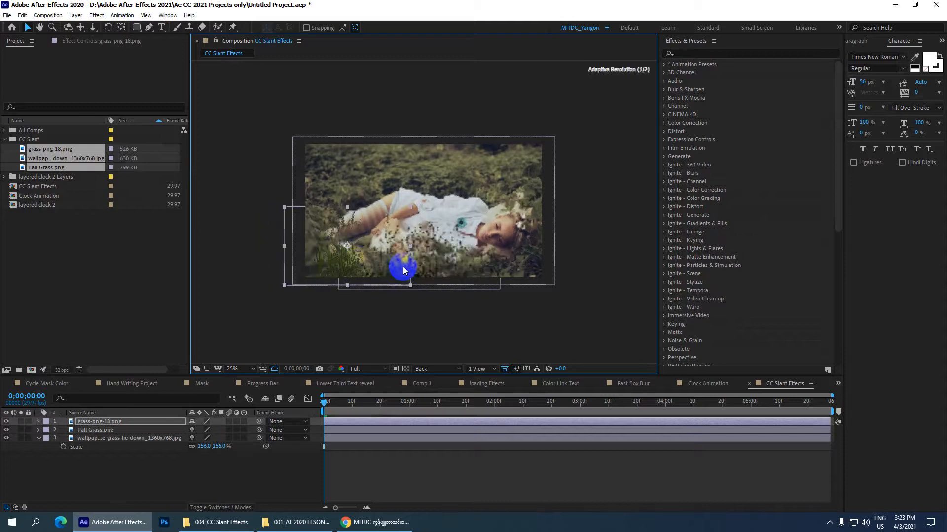
{"action": "mouse_move", "coordinate": [410, 246]}
{"action": "left_mouse_down"}
{"action": "mouse_move", "coordinate": [425, 247]}
{"action": "mouse_move", "coordinate": [340, 262]}
{"action": "mouse_move", "coordinate": [406, 253]}
{"action": "left_mouse_up"}
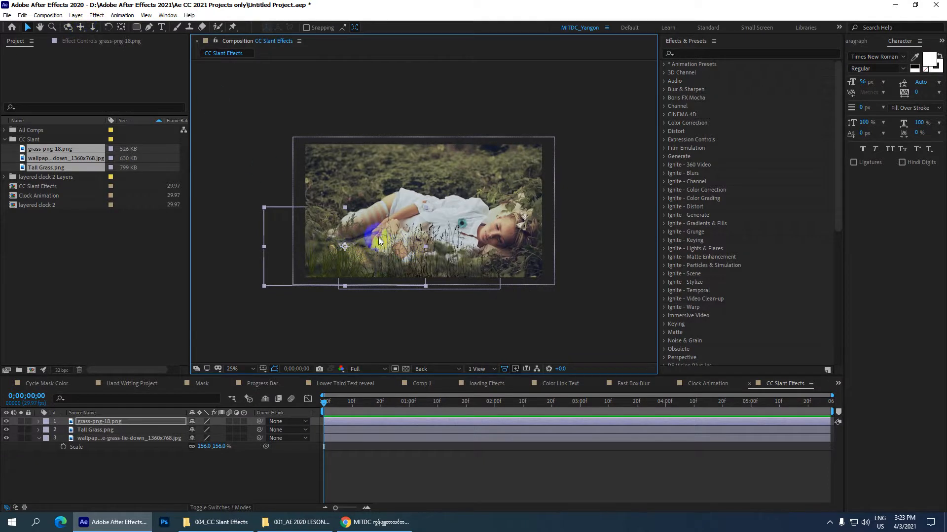
- Move the anchor points of grass-png-18.png and Tall Grass.png down to the base of the grass with the Pan Behind tool
{"action": "left_click", "coordinate": [94, 30]}
{"action": "left_click", "coordinate": [351, 275]}
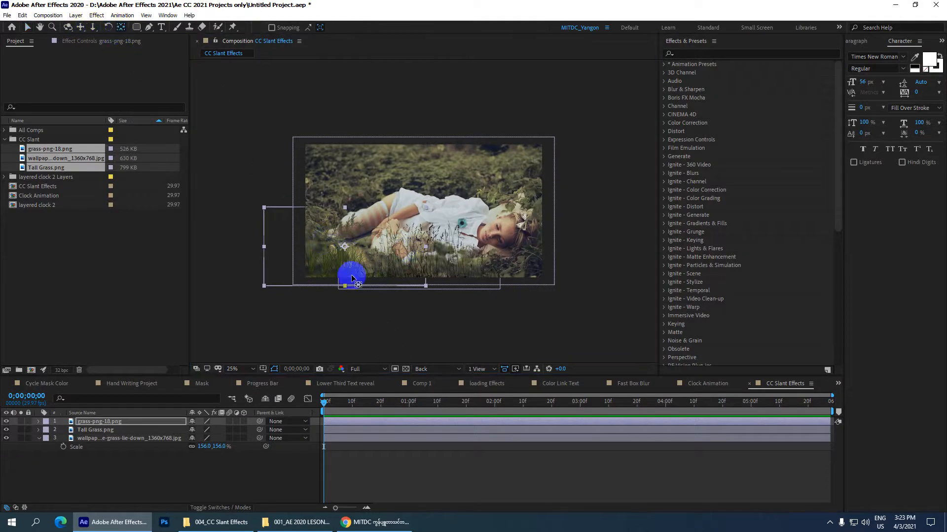
{"action": "left_click_drag", "start_coordinate": [345, 246], "coordinate": [344, 274]}
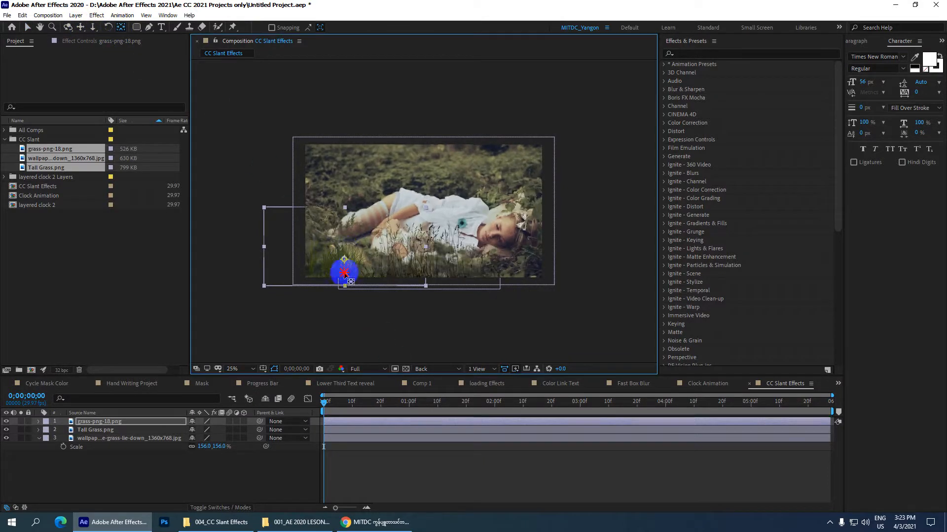
{"action": "left_click", "coordinate": [93, 430]}
{"action": "left_click_drag", "start_coordinate": [419, 248], "coordinate": [420, 272]}
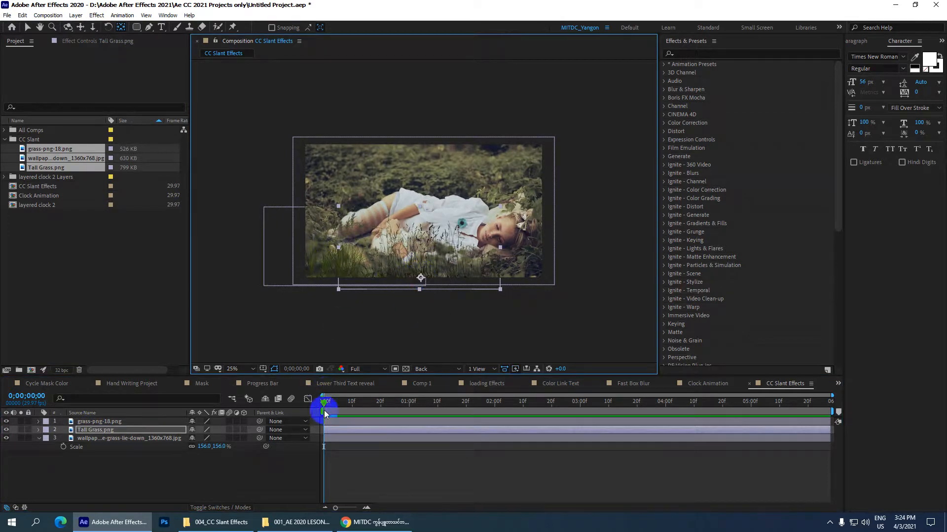
- Preview the composition from its start to check the still grass against the photo
{"action": "left_click_drag", "start_coordinate": [323, 410], "coordinate": [328, 436]}
{"action": "key", "text": "space"}
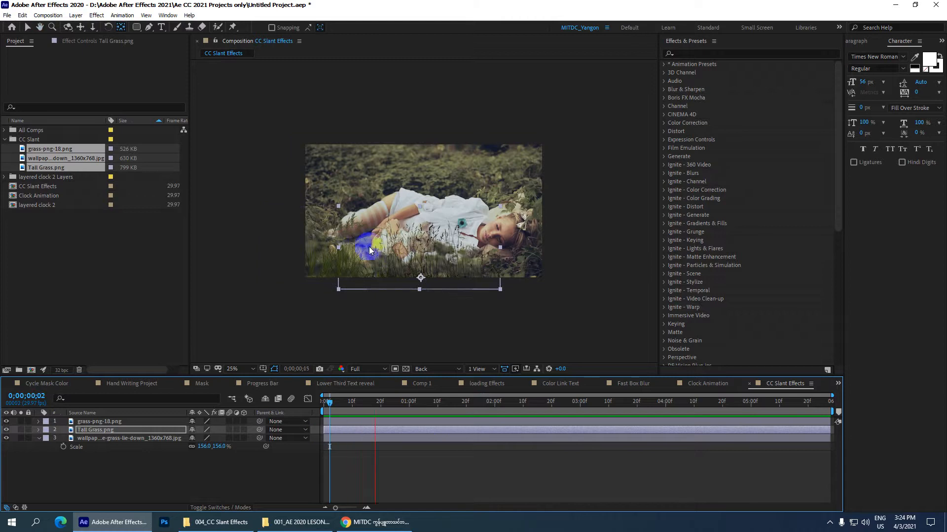
{"action": "key", "text": "space"}
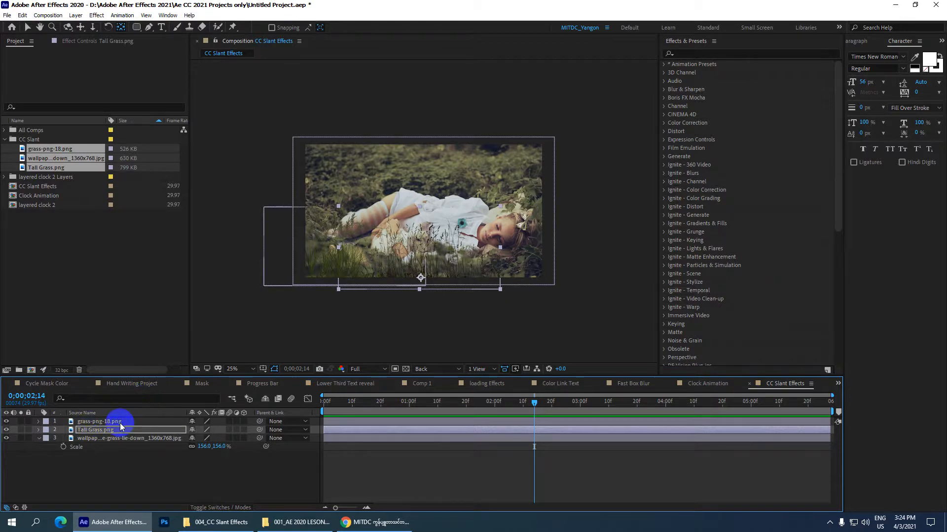
- Check the Tall Grass.png and grass-png-18.png layers one after the other by toggling their visibility
{"action": "left_click", "coordinate": [105, 430]}
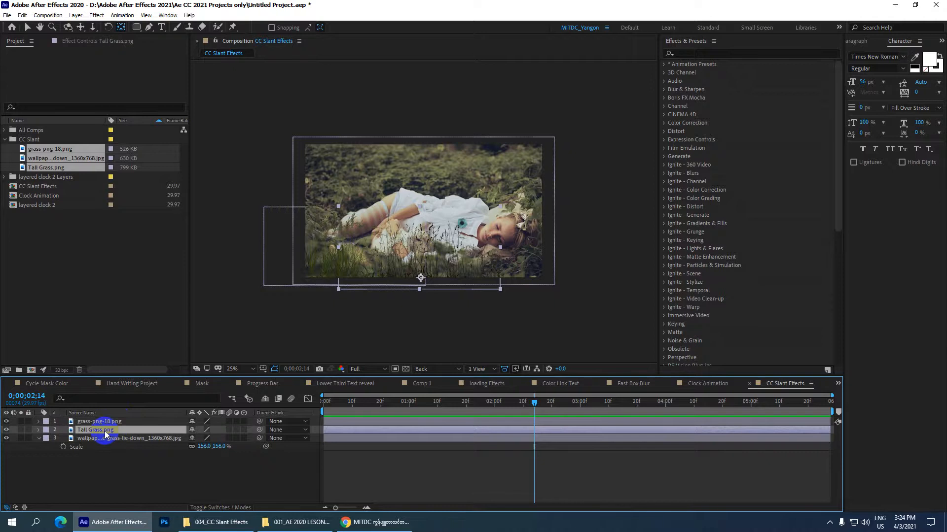
{"action": "left_click", "coordinate": [6, 430]}
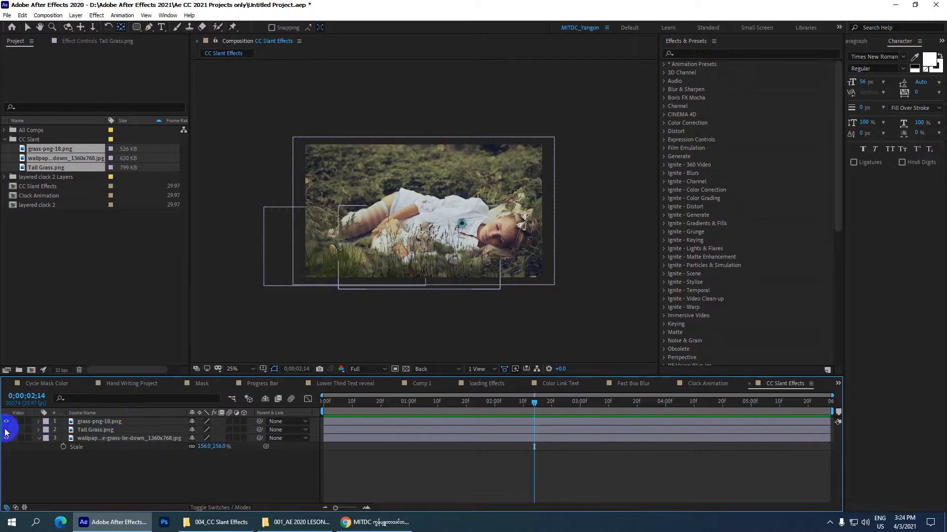
{"action": "left_click", "coordinate": [6, 430]}
{"action": "left_click", "coordinate": [6, 430]}
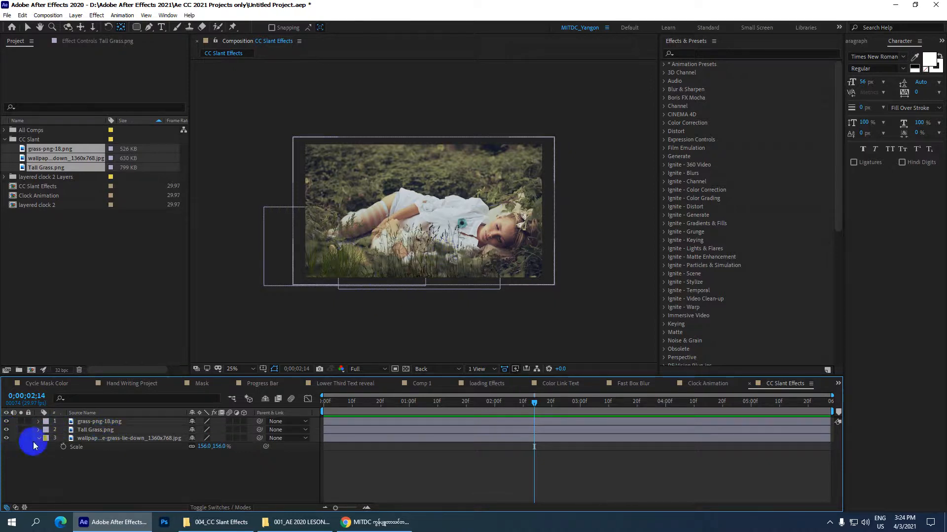
{"action": "left_click", "coordinate": [99, 422]}
{"action": "left_click", "coordinate": [7, 421]}
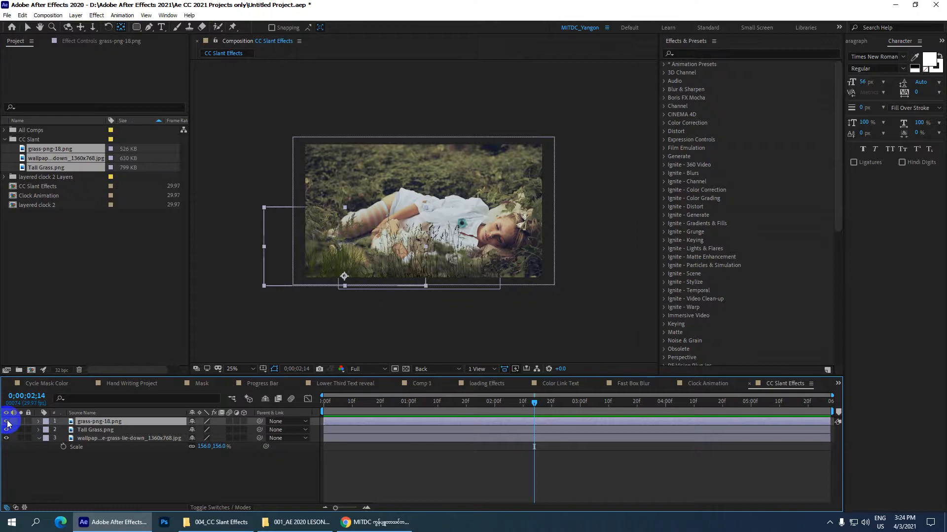
- Search for the CC Slant effect and apply it to the grass-png-18.png layer
{"action": "scroll", "coordinate": [326, 253], "scroll_direction": "up", "scroll_amount": 2}
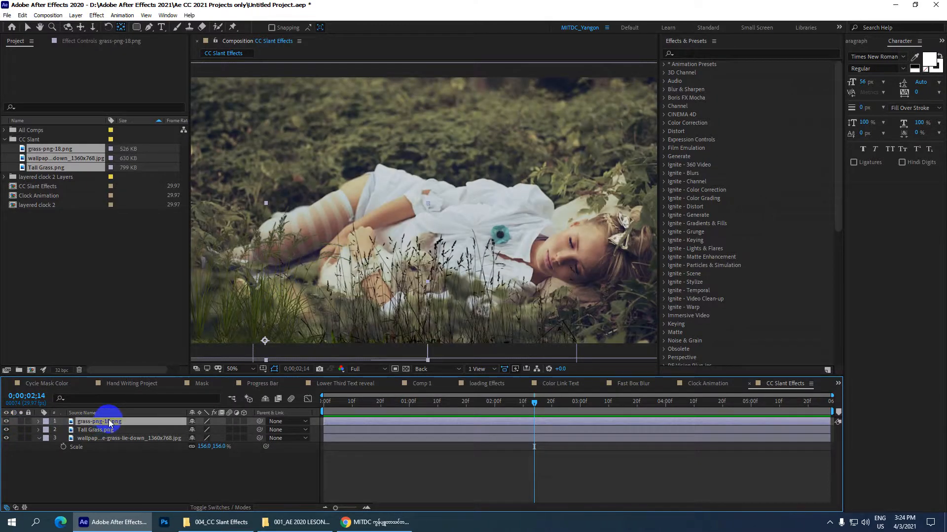
{"action": "key", "text": "ctrl+space"}
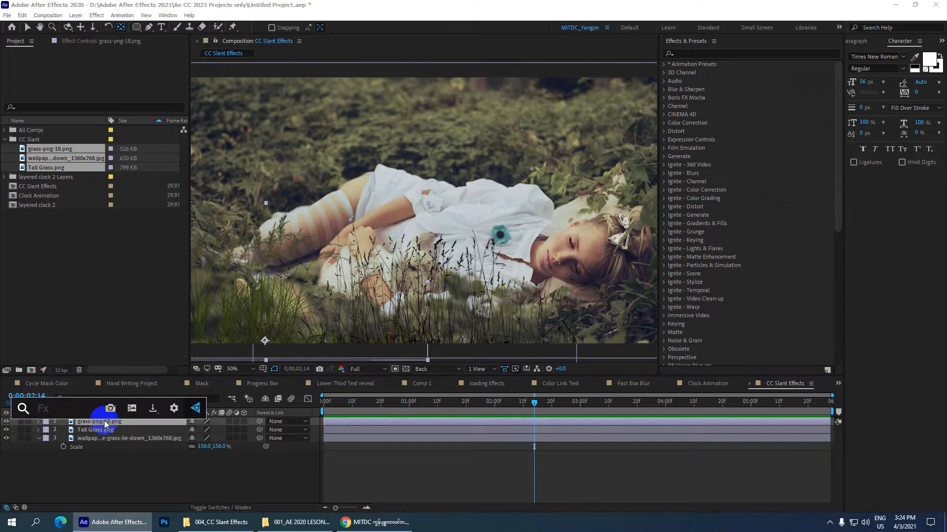
{"action": "type", "text": "CC Sla"}
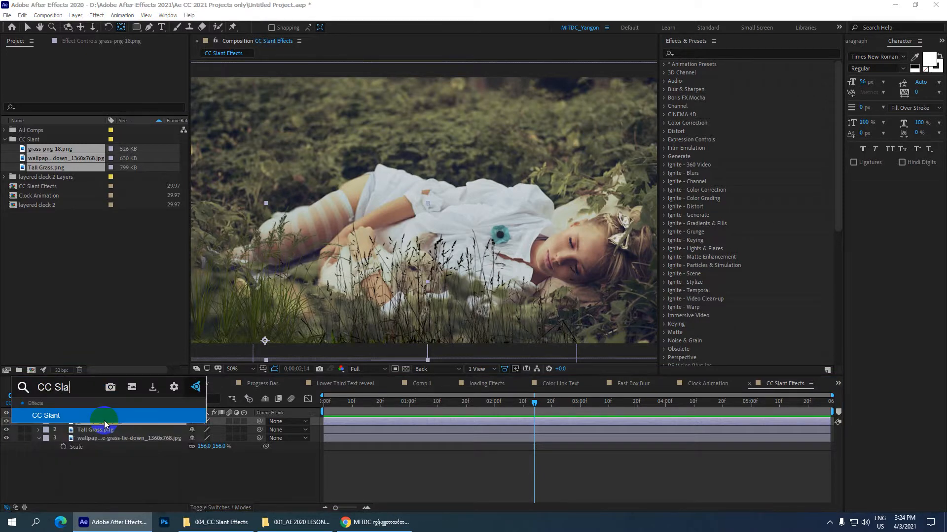
{"action": "left_click", "coordinate": [104, 420]}
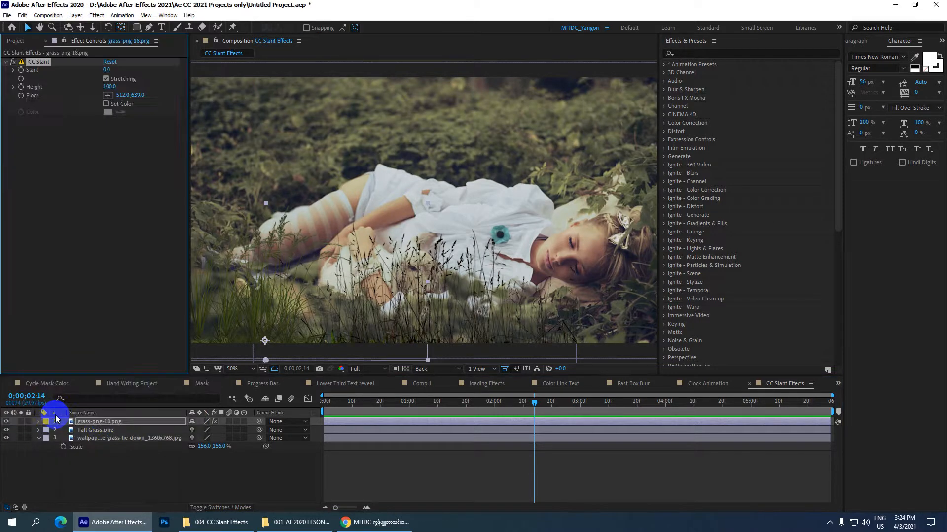
- Enlarge the timeline area and expand the CC Slant properties of the grass-png-18.png layer in it
{"action": "left_click", "coordinate": [86, 422]}
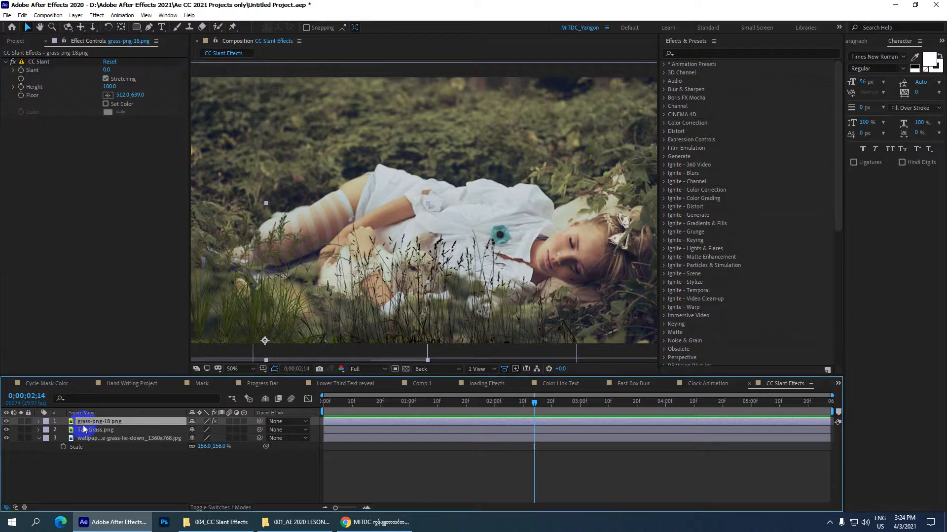
{"action": "left_click", "coordinate": [39, 422]}
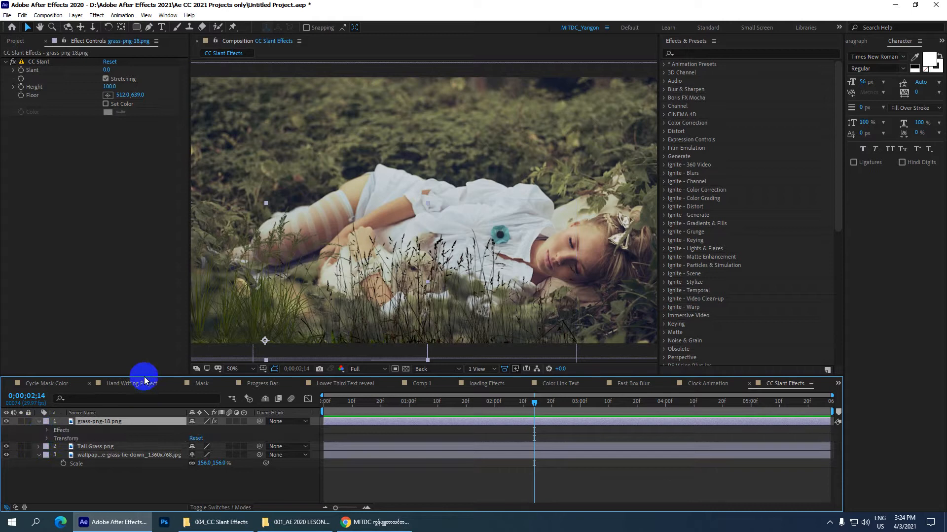
{"action": "left_click_drag", "start_coordinate": [144, 376], "coordinate": [129, 308]}
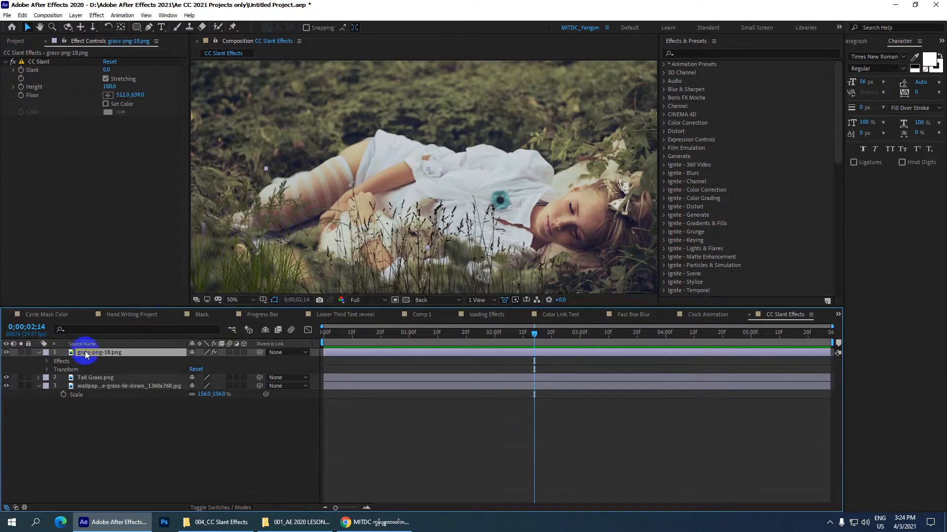
{"action": "left_click", "coordinate": [47, 362]}
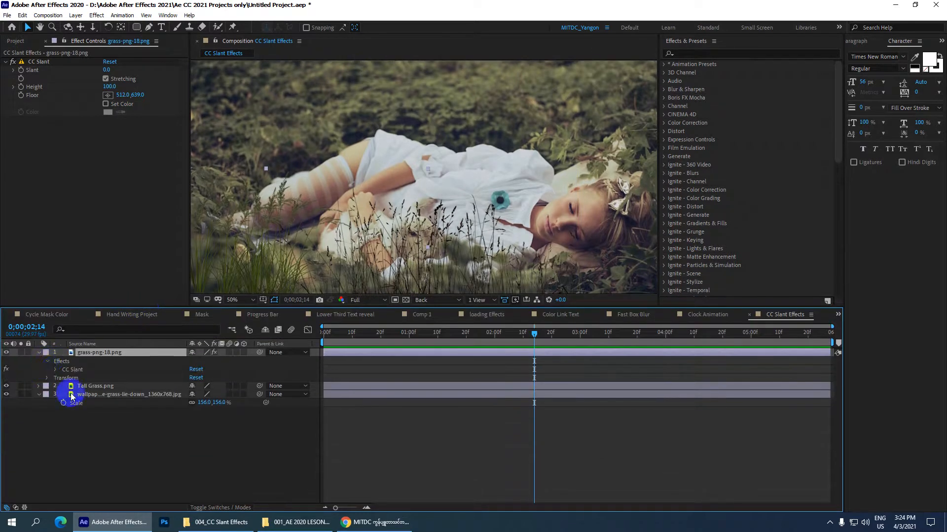
{"action": "left_click", "coordinate": [55, 371]}
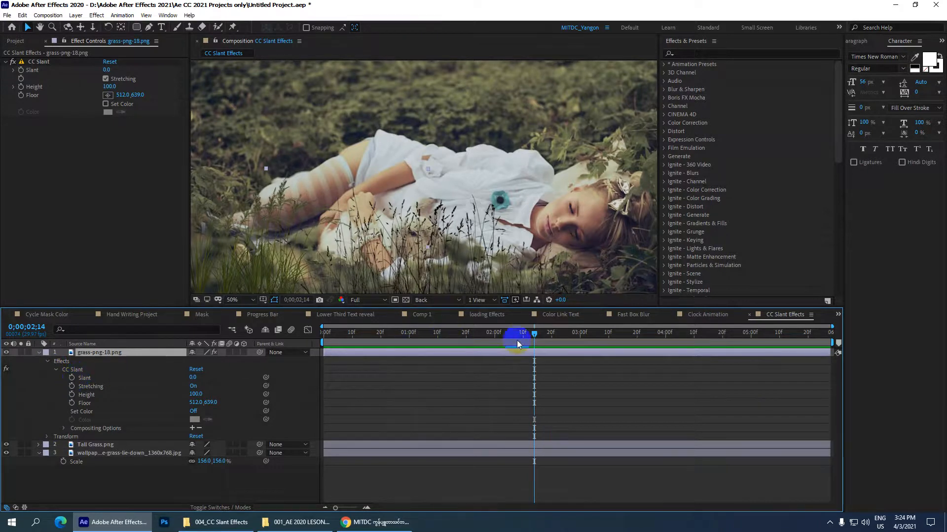
- Return to the start of the timeline, add the expression wiggle(.5,15) to the grass-png-18.png layer's Slant property, and preview the motion
{"action": "left_click_drag", "start_coordinate": [536, 338], "coordinate": [72, 382]}
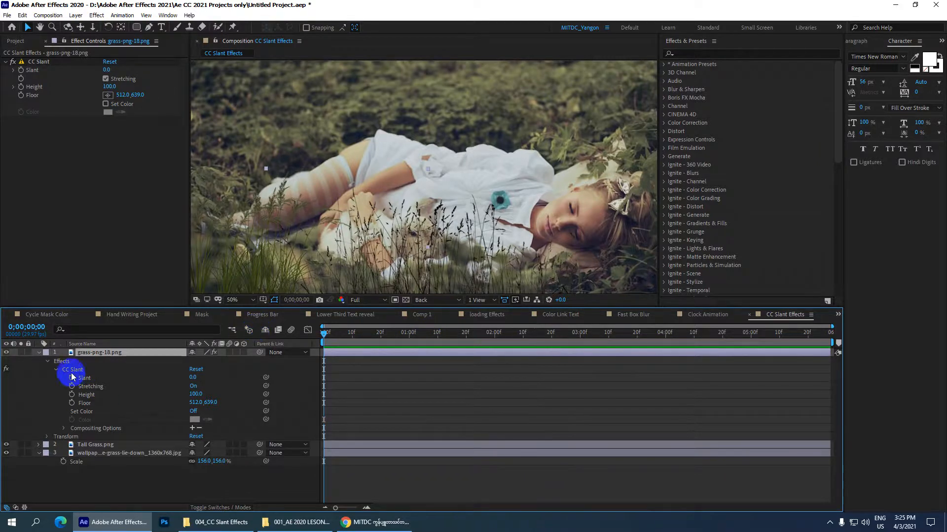
{"action": "left_click", "coordinate": [72, 378], "text": "alt"}
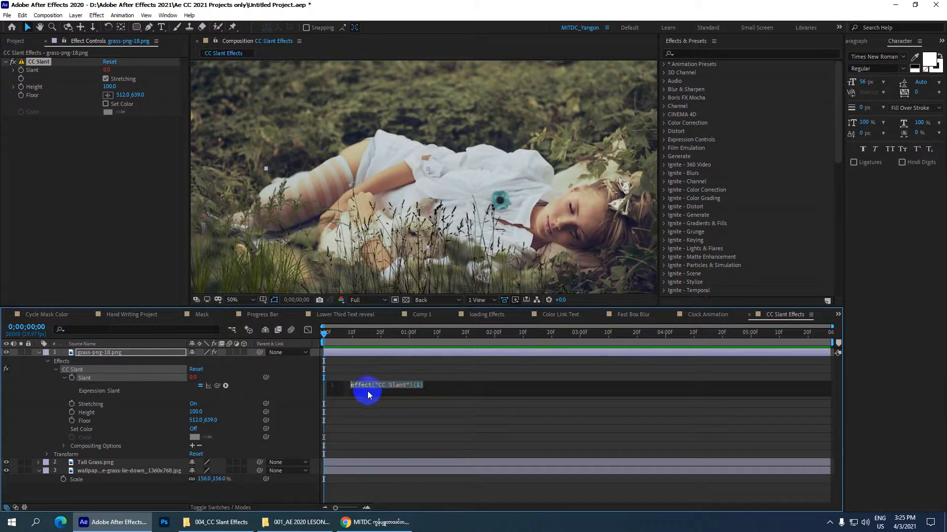
{"action": "type", "text": "wiggle"}
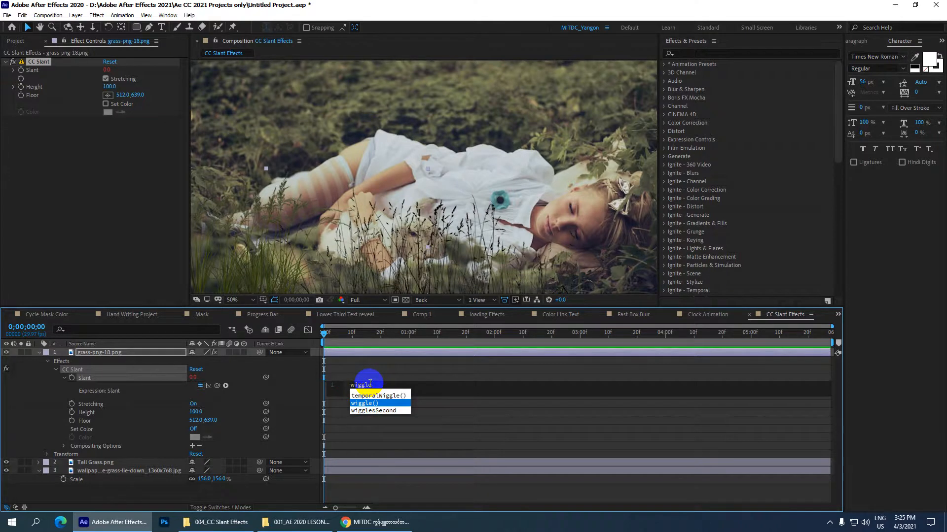
{"action": "key", "text": "Return"}
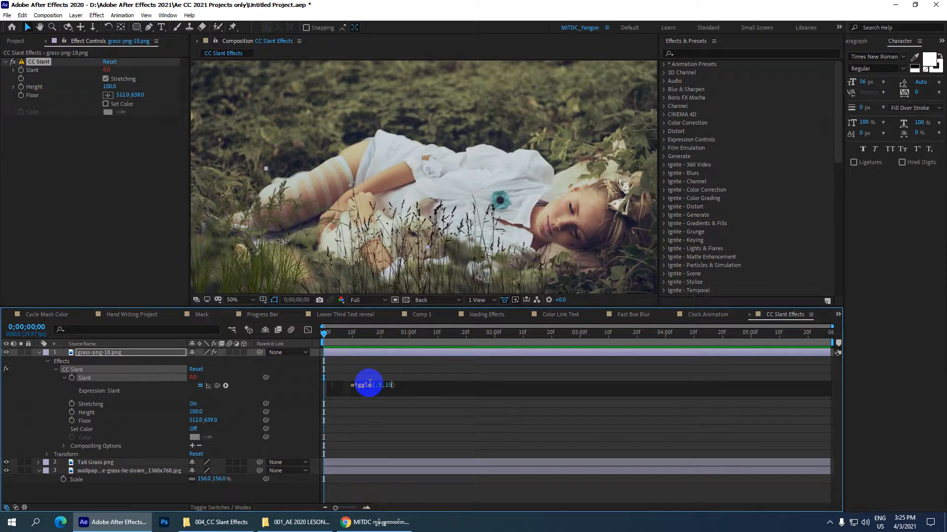
{"action": "left_click", "coordinate": [386, 409]}
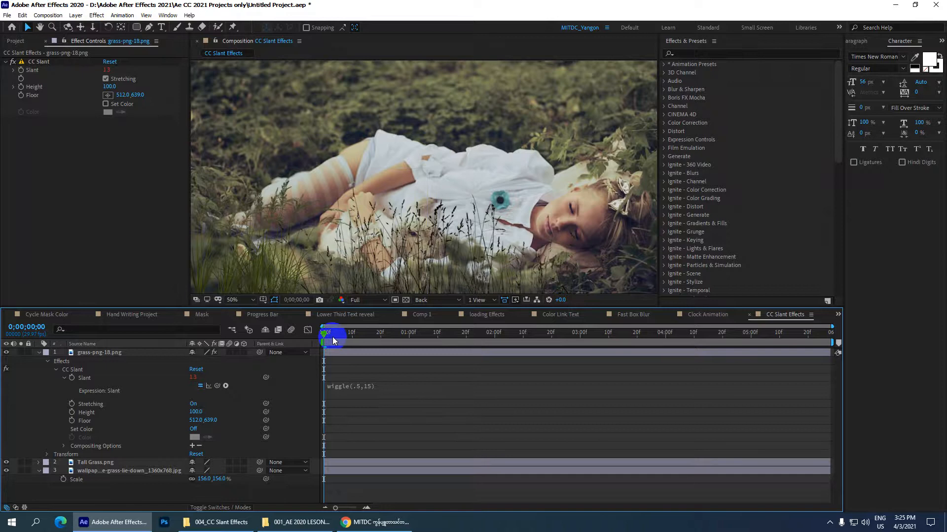
{"action": "key", "text": "space"}
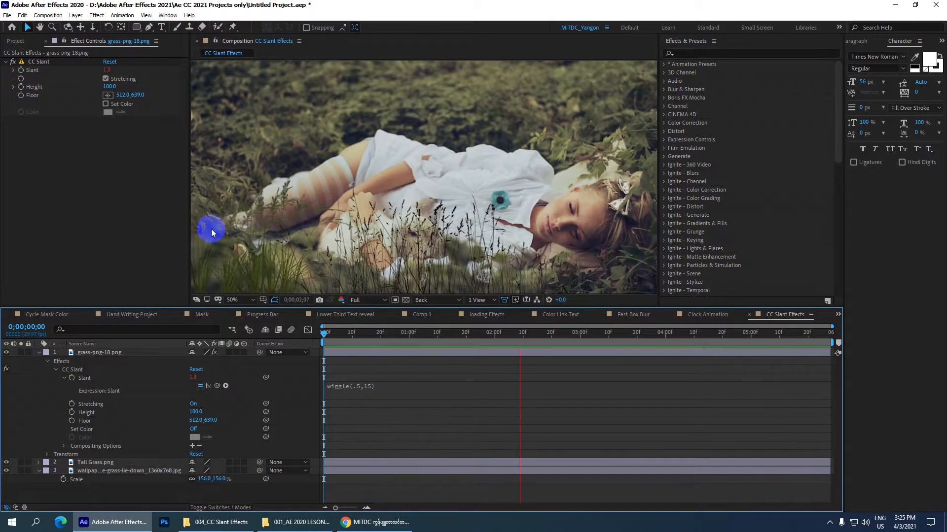
- Collapse the grass-png-18.png layer's properties, scrub through the timeline to check the sway, and return to the start
{"action": "left_click", "coordinate": [39, 352]}
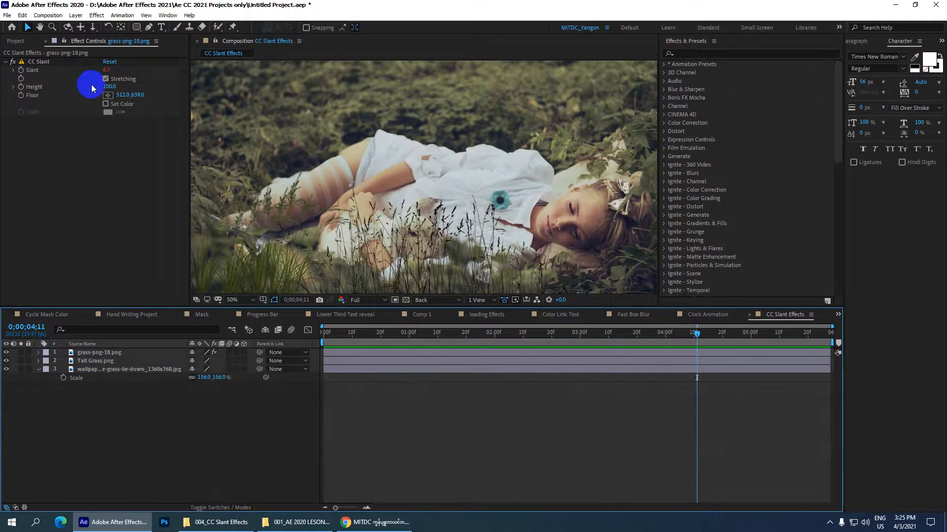
{"action": "left_click_drag", "start_coordinate": [473, 332], "coordinate": [523, 332]}
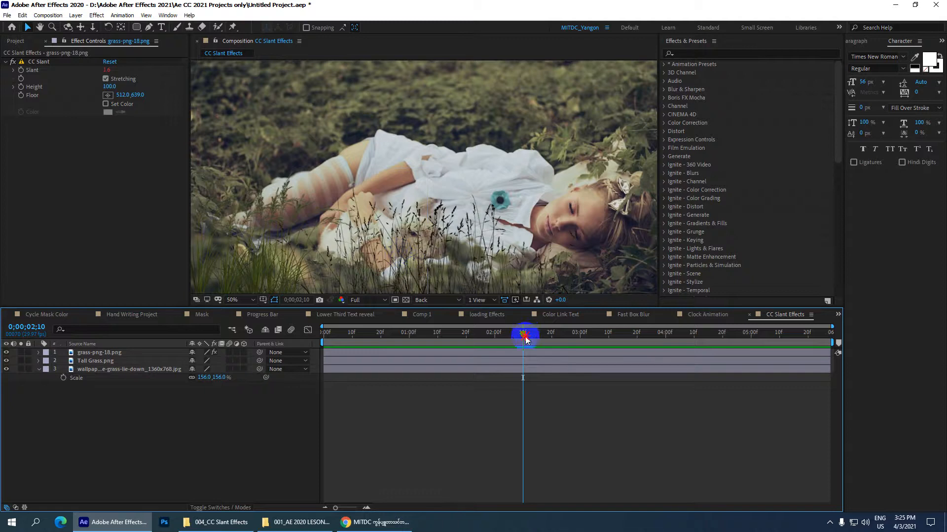
{"action": "left_click_drag", "start_coordinate": [525, 337], "coordinate": [310, 338]}
- Copy the CC Slant effect with its wiggle expression from the grass-png-18.png layer to the Tall Grass.png layer
{"action": "left_click", "coordinate": [104, 363]}
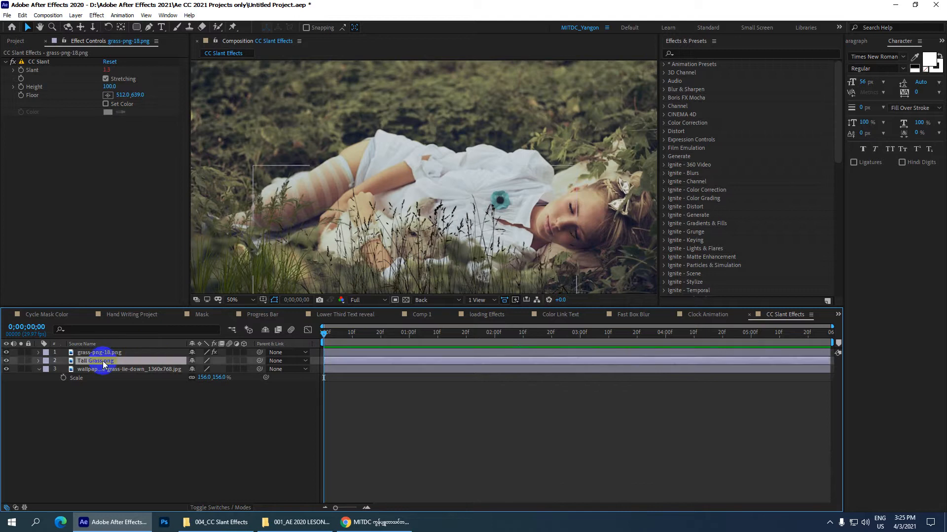
{"action": "left_click", "coordinate": [102, 352]}
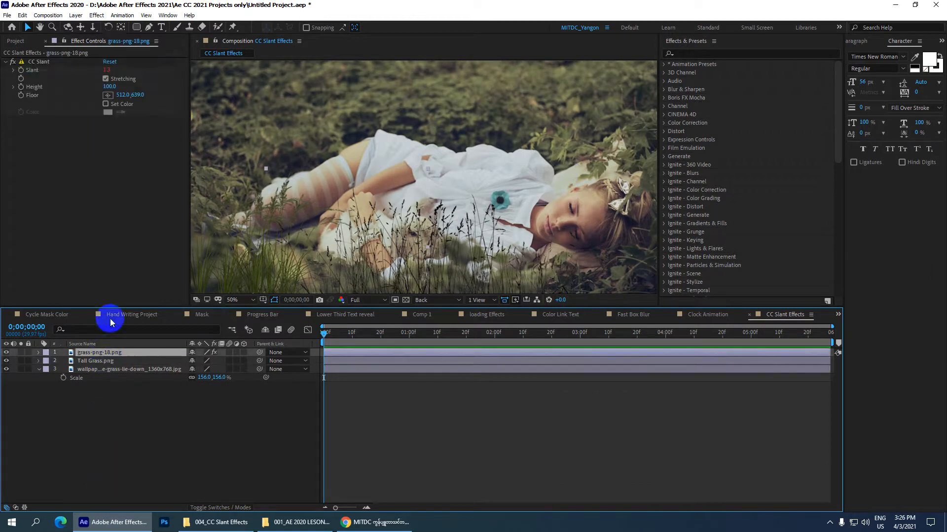
{"action": "left_click", "coordinate": [37, 62]}
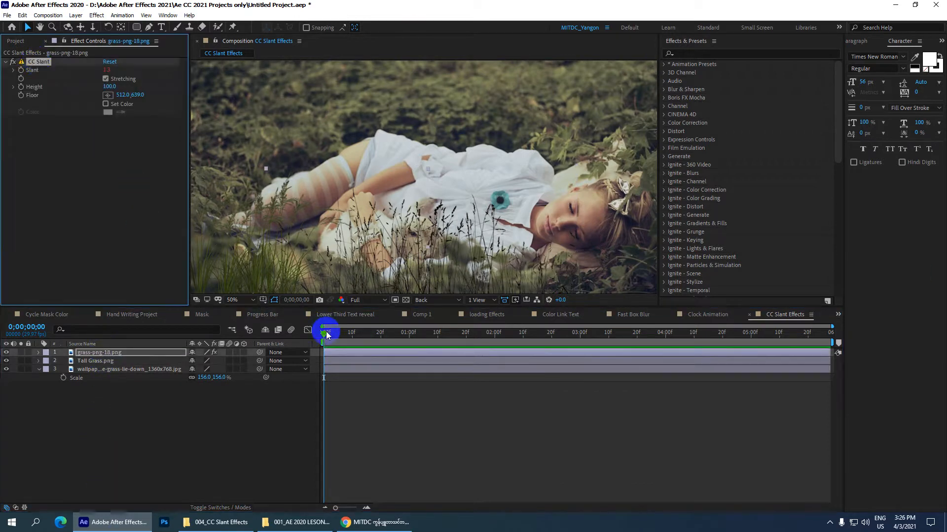
{"action": "left_click", "coordinate": [327, 335]}
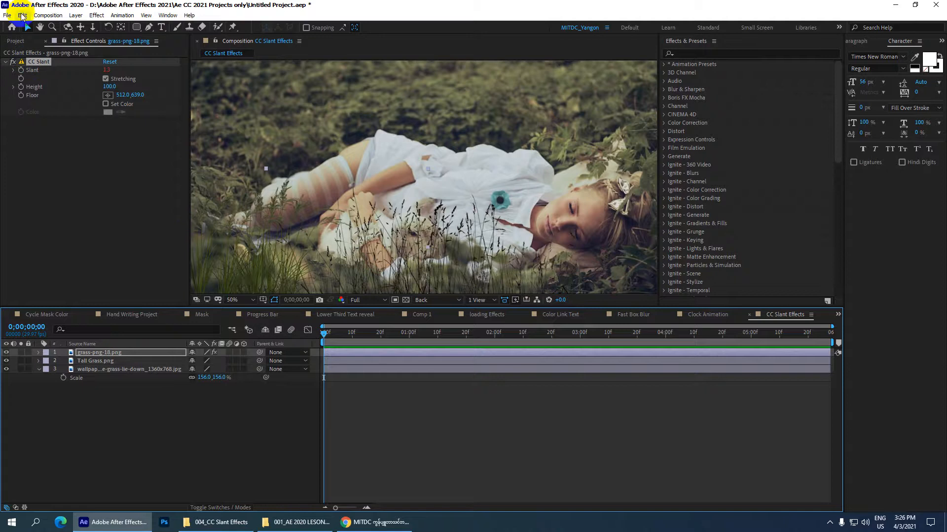
{"action": "left_click", "coordinate": [23, 15]}
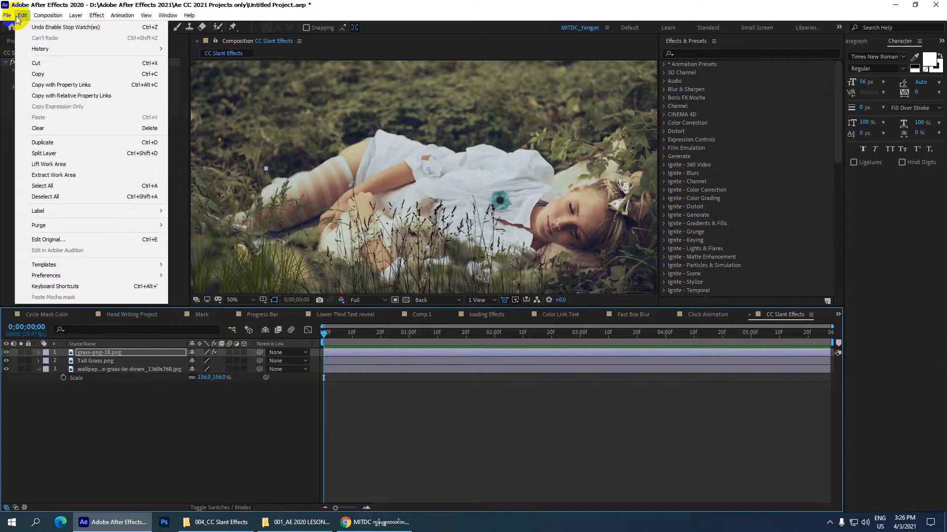
{"action": "left_click", "coordinate": [39, 74]}
{"action": "left_click", "coordinate": [95, 361]}
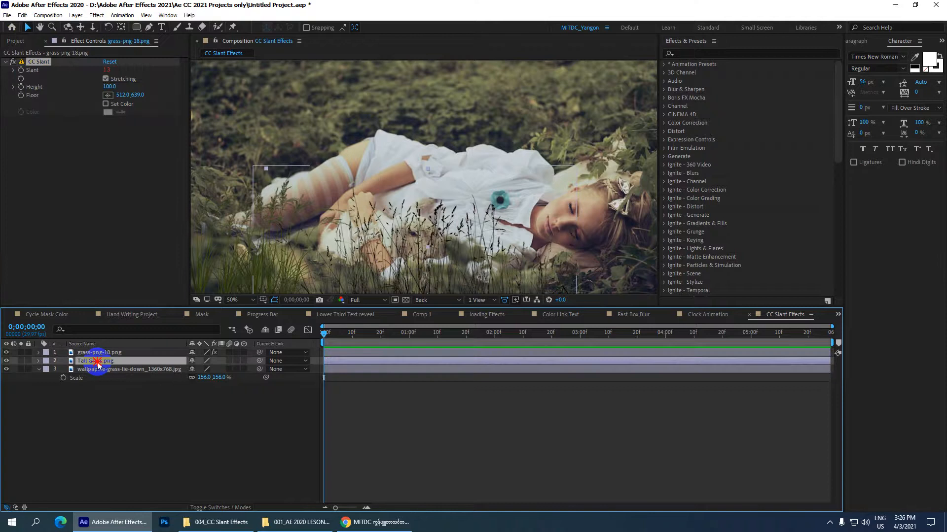
{"action": "key", "text": "ctrl+v"}
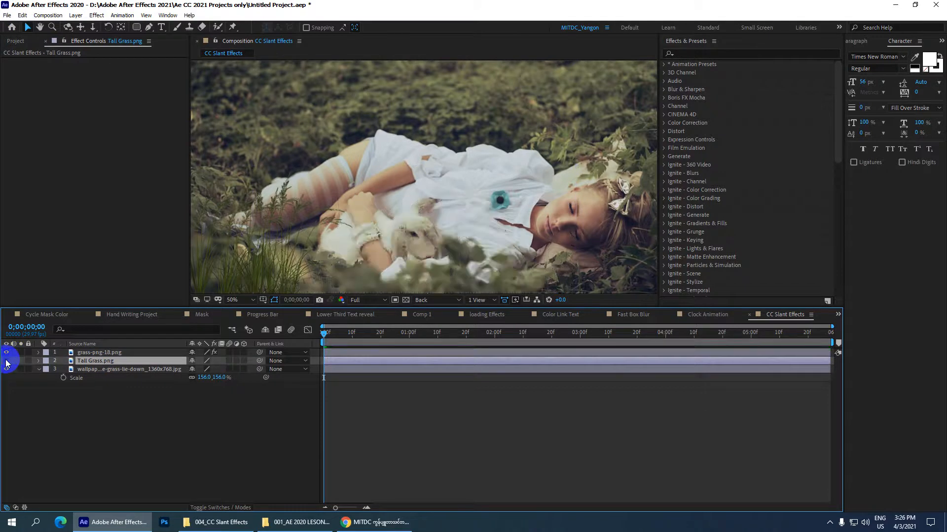
{"action": "left_click", "coordinate": [24, 15]}
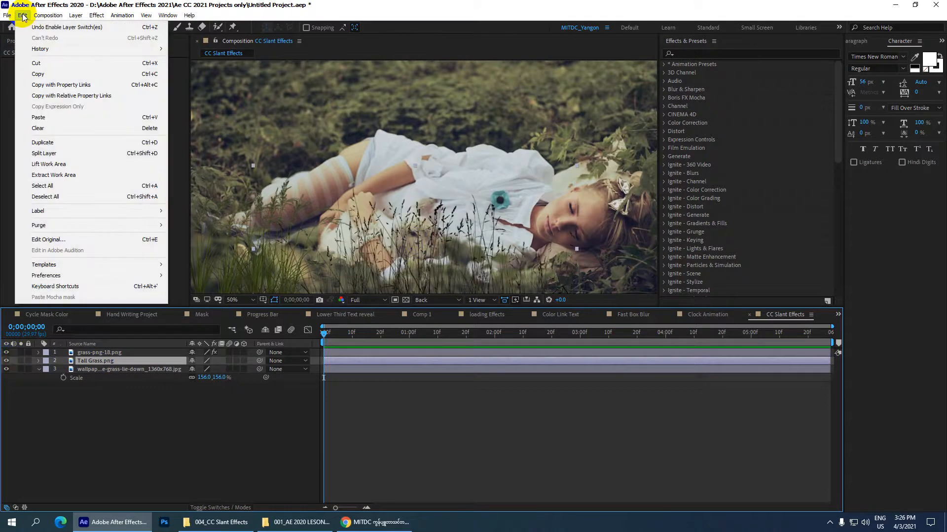
{"action": "left_click", "coordinate": [45, 116]}
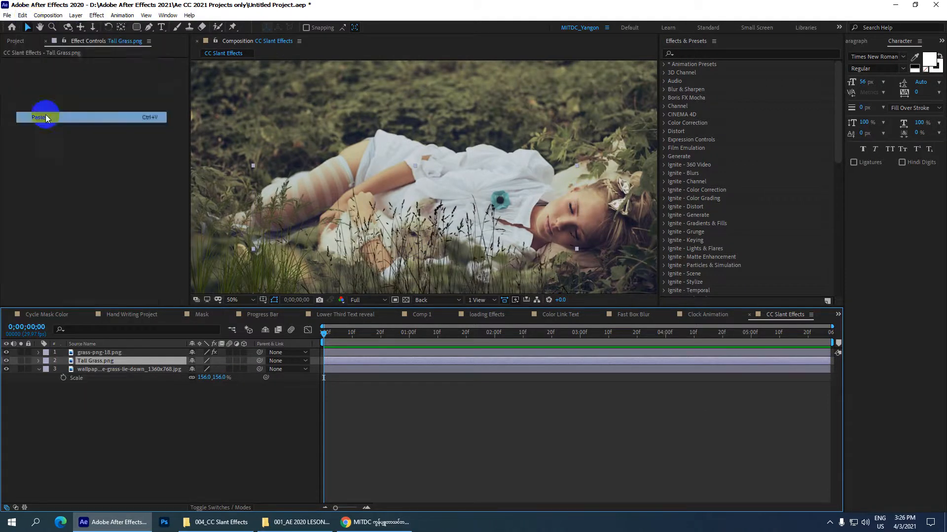
- Preview the motion and turn on motion blur for the grass-png-18.png and Tall Grass.png layers
{"action": "key", "text": "space"}
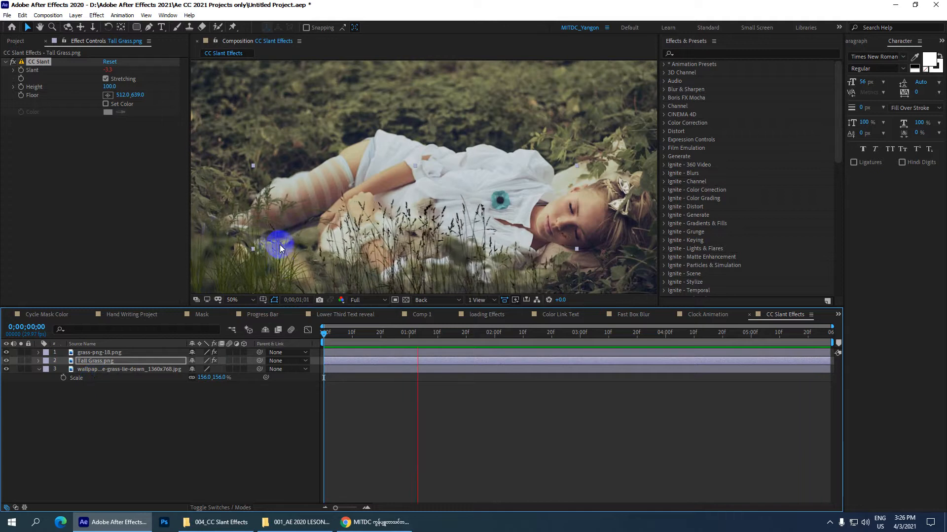
{"action": "left_click", "coordinate": [229, 352]}
{"action": "left_click", "coordinate": [229, 360]}
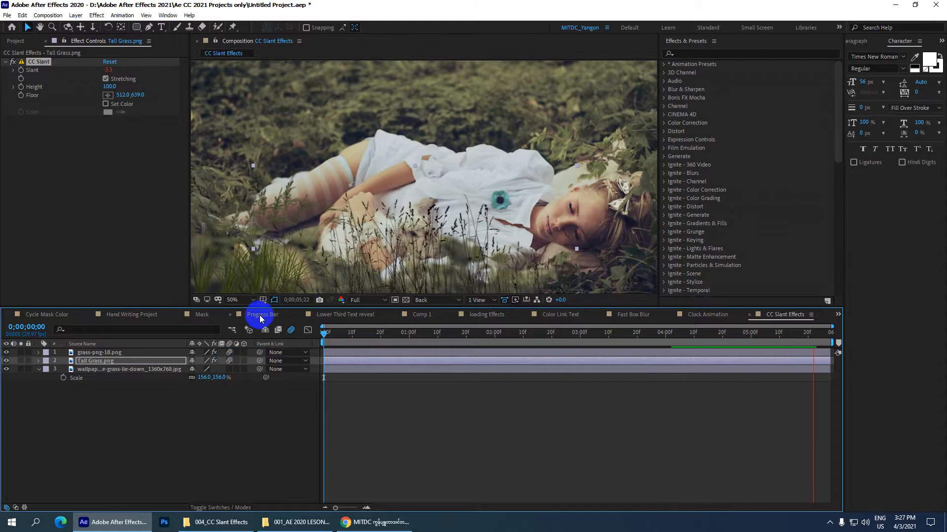
- Add an adjustment layer and place it above the grass-png-18.png layer in the layer stack
{"action": "right_click", "coordinate": [124, 407]}
{"action": "mouse_move", "coordinate": [189, 314]}
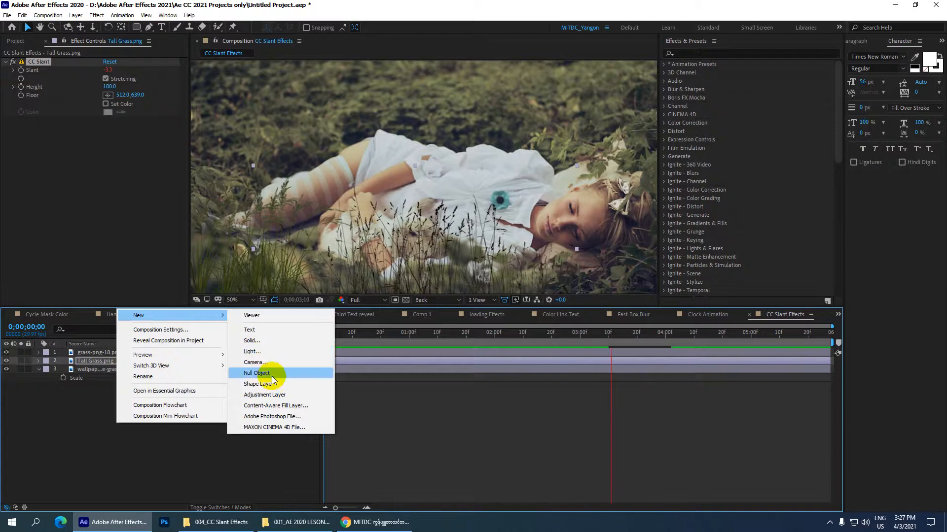
{"action": "left_click", "coordinate": [269, 394]}
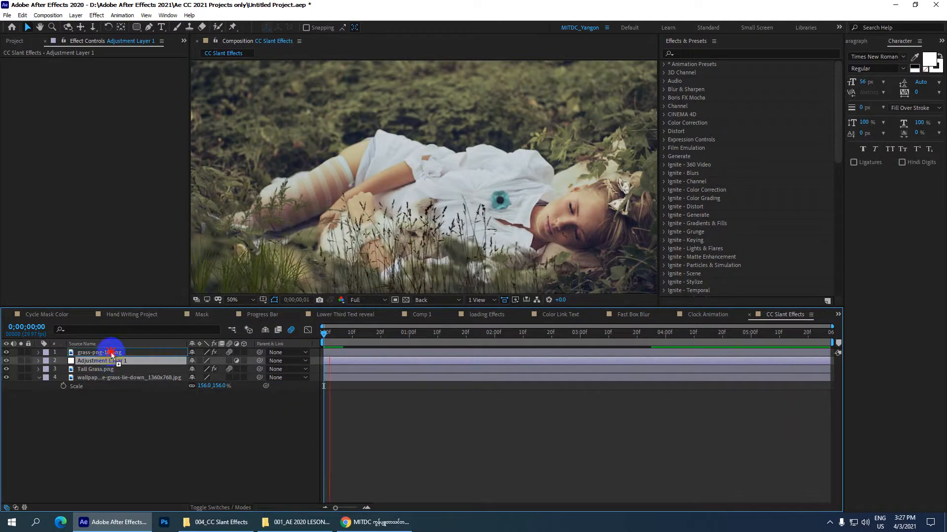
{"action": "left_click_drag", "start_coordinate": [110, 361], "coordinate": [114, 351]}
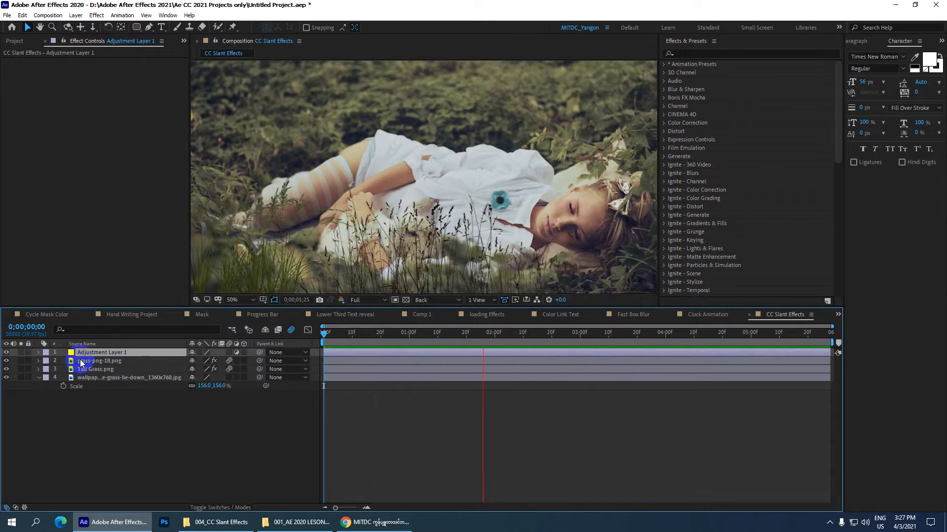
- Apply Gaussian Blur to the adjustment layer with Blurriness 6.4 and compare the picture with the layer hidden and shown
{"action": "key", "text": "ctrl+space"}
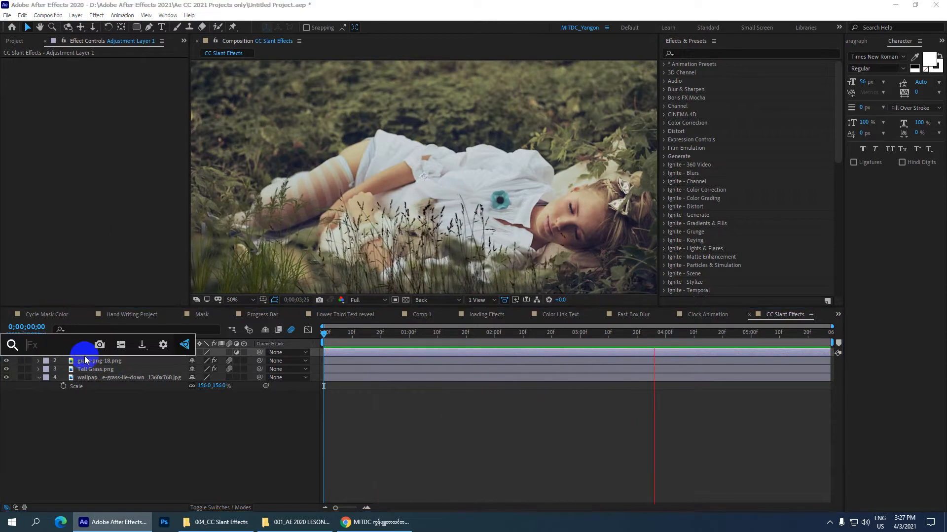
{"action": "type", "text": "gau"}
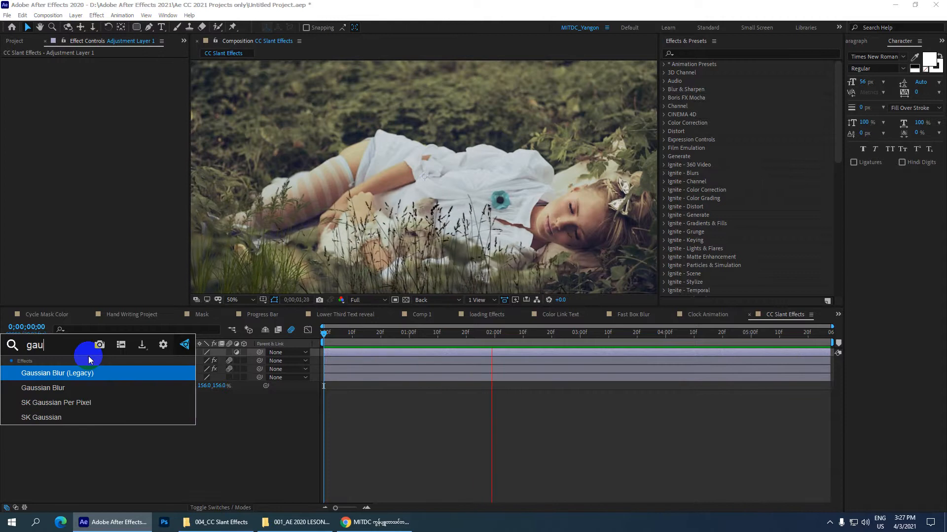
{"action": "left_click", "coordinate": [70, 389]}
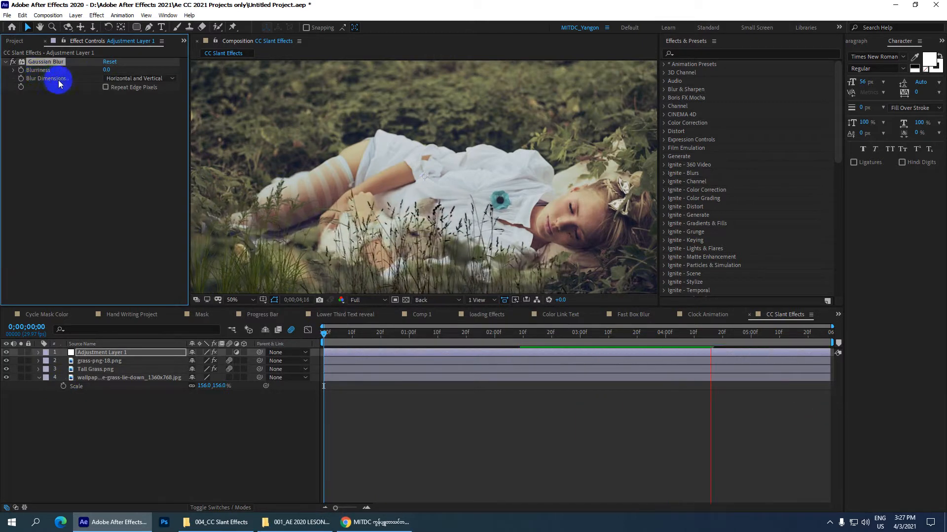
{"action": "left_click_drag", "start_coordinate": [106, 71], "coordinate": [117, 69]}
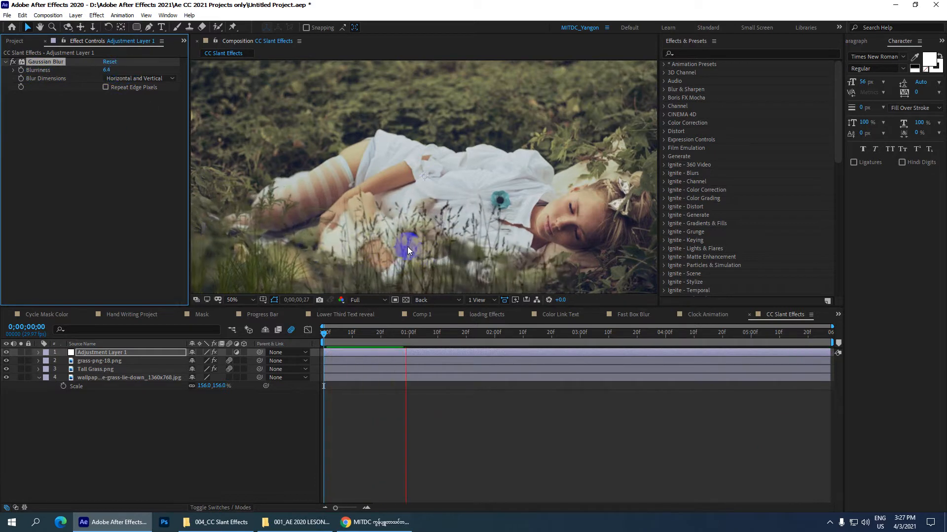
{"action": "left_click", "coordinate": [6, 353]}
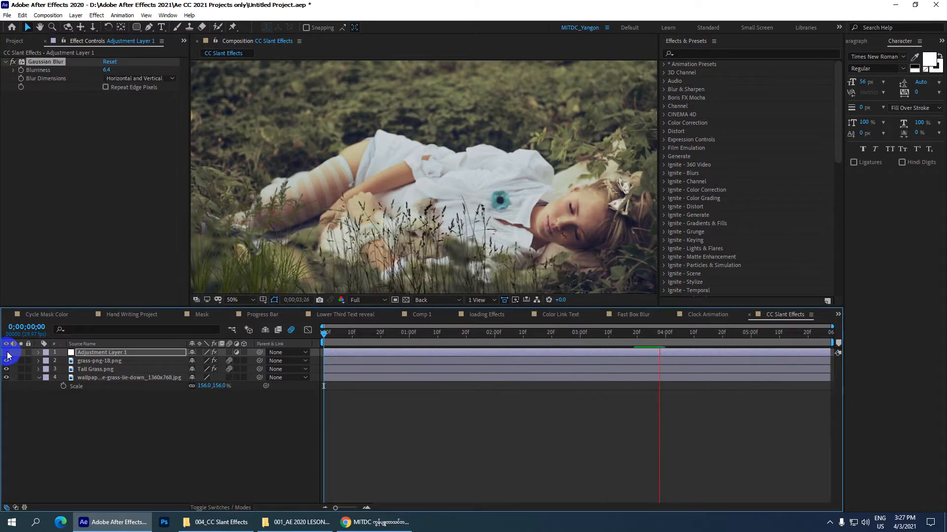
{"action": "left_click", "coordinate": [6, 353]}
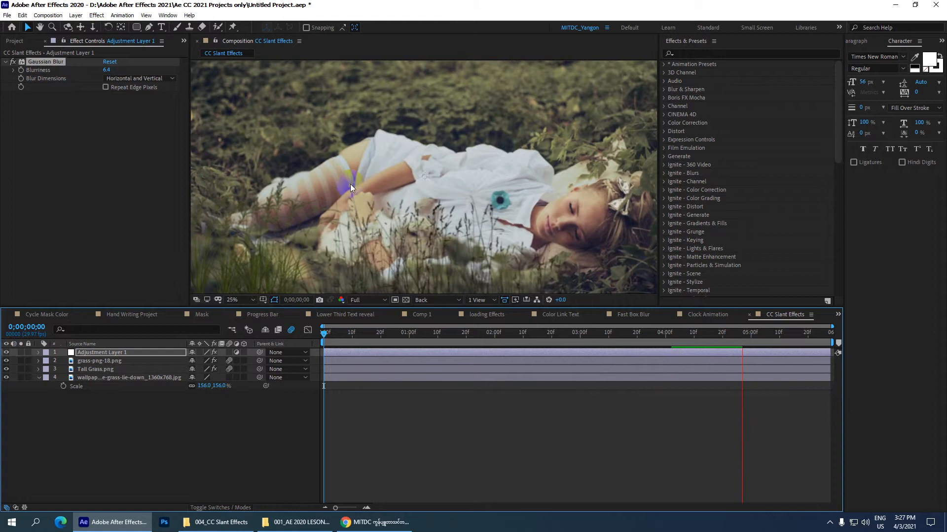
- Set the adjustment layer's Gaussian Blur Blurriness to 15, check the blurred picture, and stop the preview
{"action": "scroll", "coordinate": [349, 187], "scroll_direction": "down", "scroll_amount": 1}
{"action": "left_click", "coordinate": [98, 353]}
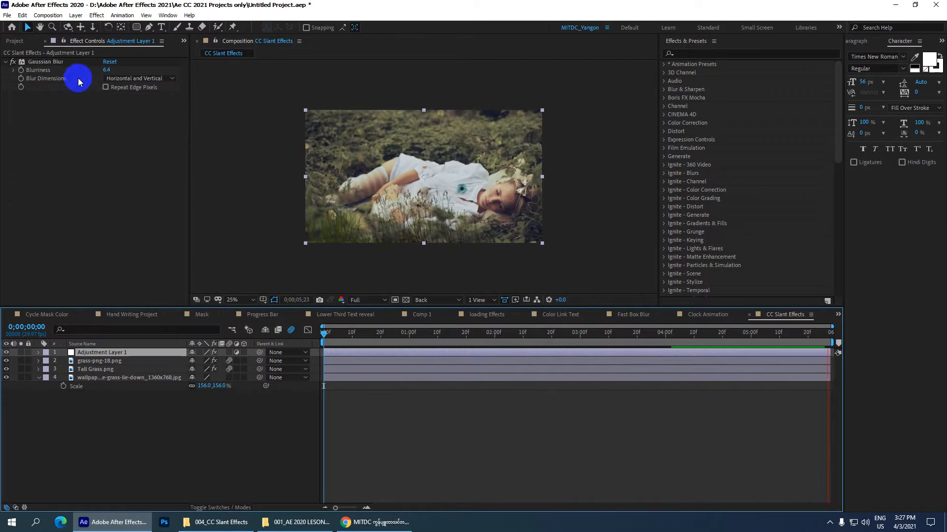
{"action": "left_click", "coordinate": [106, 70]}
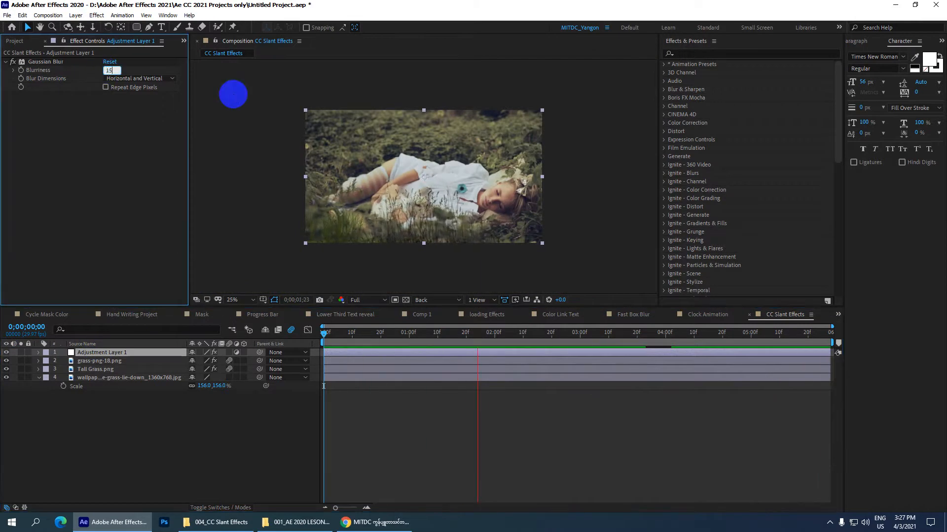
{"action": "type", "text": "15"}
{"action": "key", "text": "Return"}
{"action": "scroll", "coordinate": [464, 191], "scroll_direction": "up", "scroll_amount": 1}
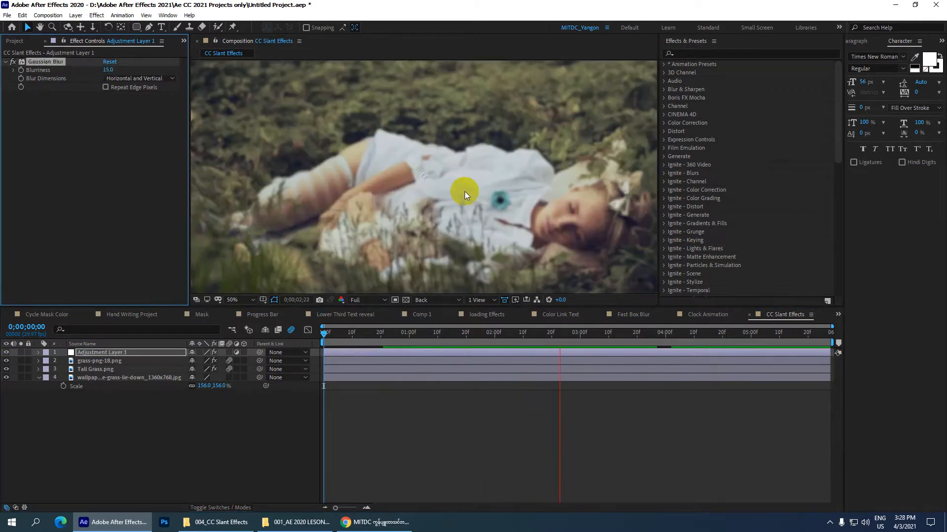
{"action": "scroll", "coordinate": [516, 202], "scroll_direction": "down", "scroll_amount": 1}
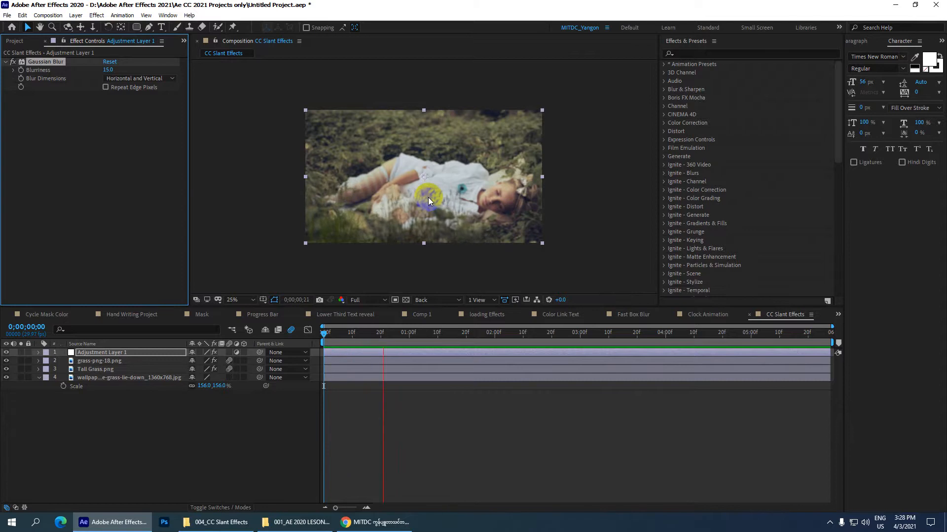
{"action": "key", "text": "space"}
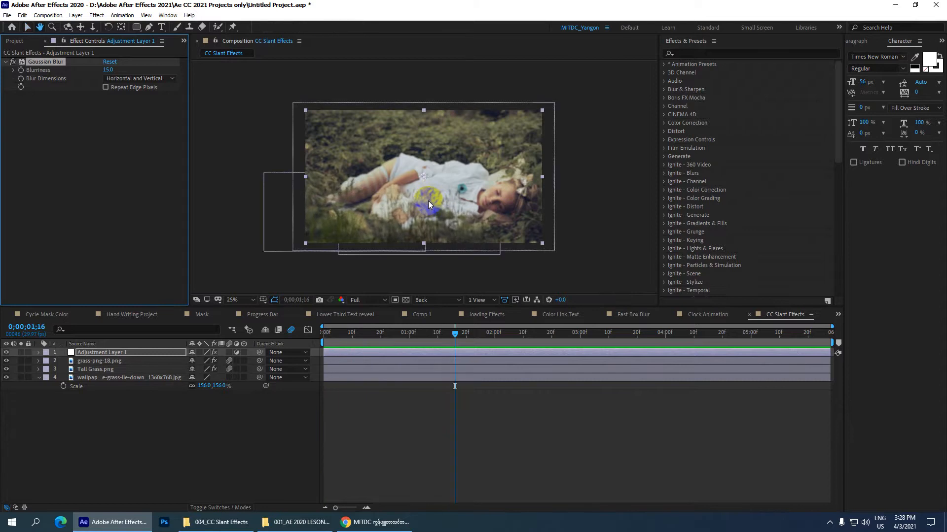
{"action": "left_click", "coordinate": [125, 378]}
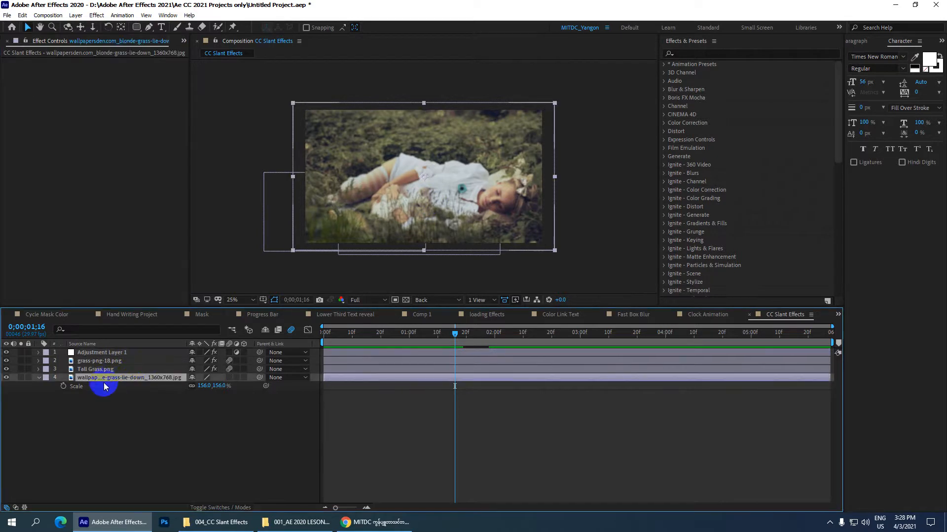
{"action": "left_click", "coordinate": [96, 356]}
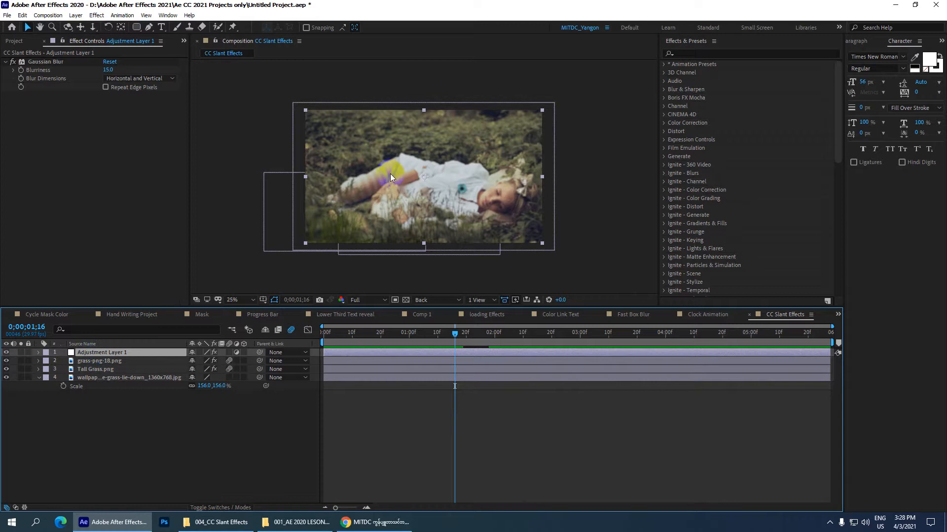
{"action": "scroll", "coordinate": [390, 178], "scroll_direction": "up", "scroll_amount": 2}
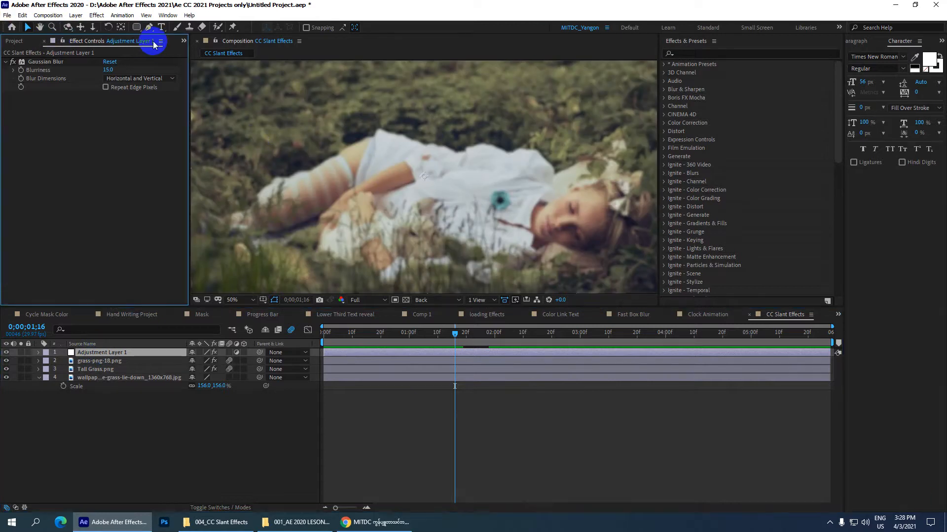
{"action": "left_click", "coordinate": [140, 28]}
{"action": "left_click_drag", "start_coordinate": [141, 27], "coordinate": [181, 50]}
{"action": "scroll", "coordinate": [370, 169], "scroll_direction": "down", "scroll_amount": 6}
{"action": "scroll", "coordinate": [365, 167], "scroll_direction": "up", "scroll_amount": 4}
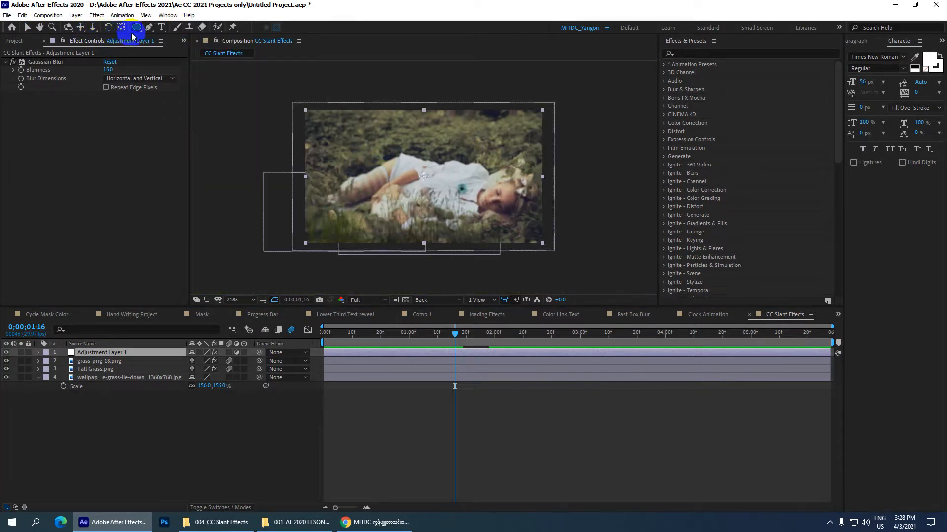
- Draw a closed curved mask around the girl's body, from her feet to her head, on the adjustment layer with the Pen tool
{"action": "left_click", "coordinate": [149, 27]}
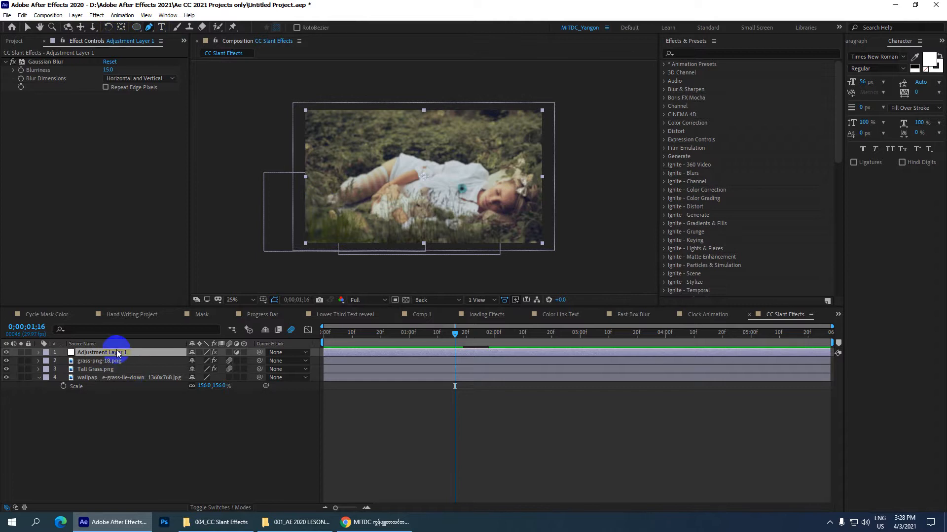
{"action": "left_click", "coordinate": [323, 183]}
{"action": "left_click_drag", "start_coordinate": [337, 134], "coordinate": [355, 131]}
{"action": "left_click", "coordinate": [406, 140]}
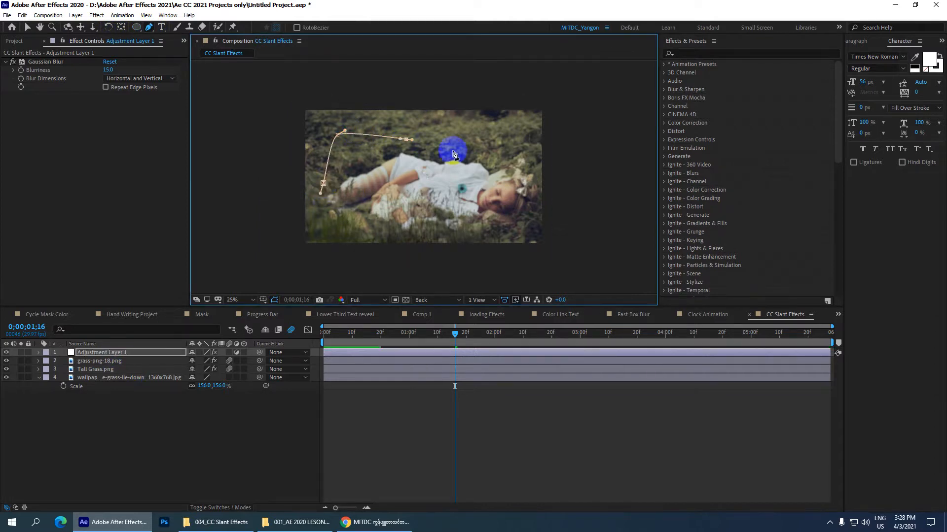
{"action": "left_click_drag", "start_coordinate": [491, 155], "coordinate": [532, 172]}
{"action": "left_click", "coordinate": [530, 180]}
{"action": "left_click", "coordinate": [524, 212]}
{"action": "left_click", "coordinate": [479, 207]}
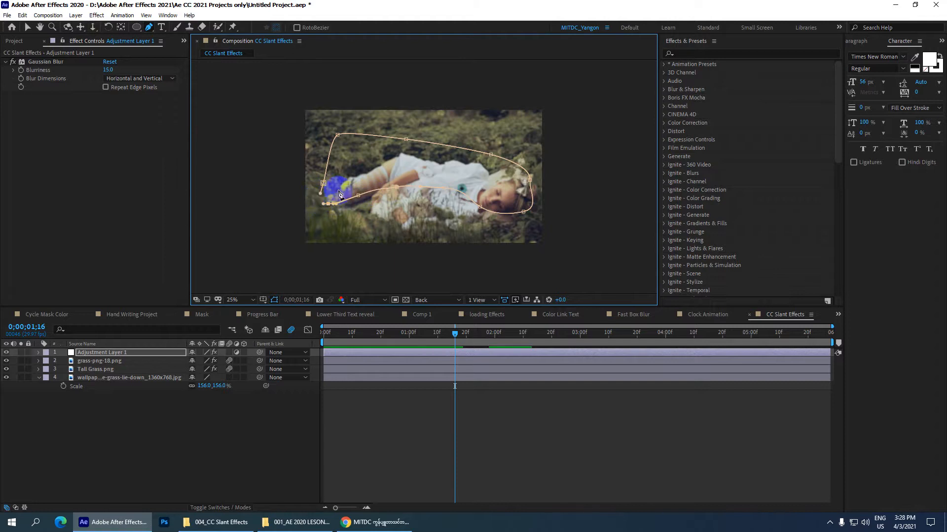
{"action": "right_click", "coordinate": [344, 184]}
{"action": "left_click", "coordinate": [320, 194]}
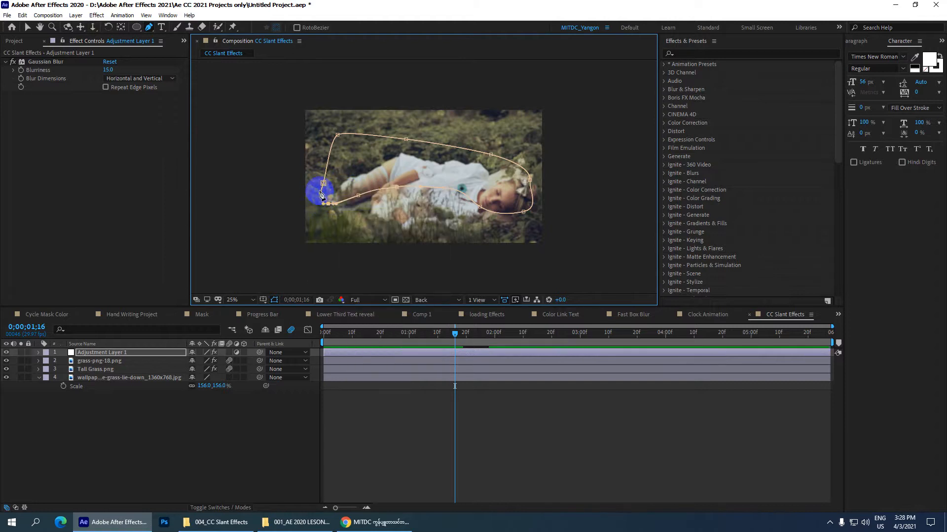
{"action": "left_click", "coordinate": [326, 184]}
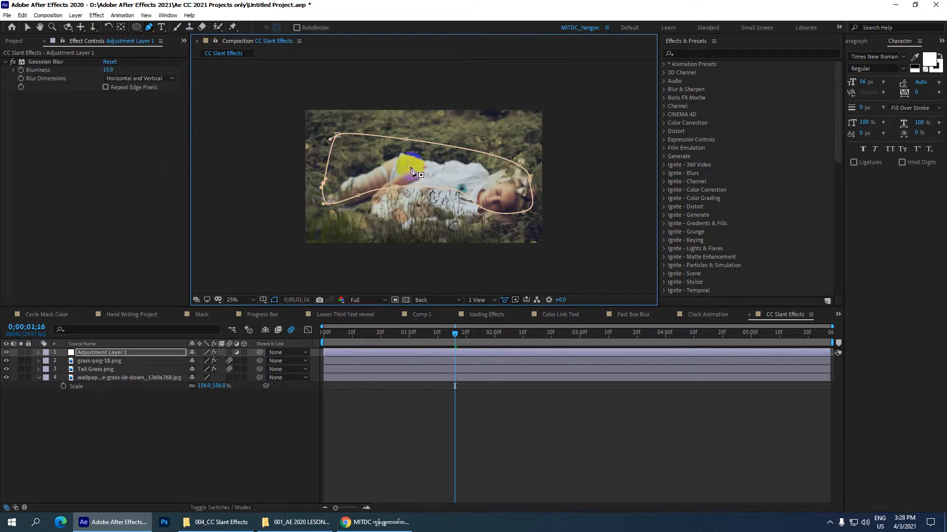
- Show the mode column and the adjustment layer's mask properties, and set the mask's mode to Subtract
{"action": "left_click", "coordinate": [126, 352]}
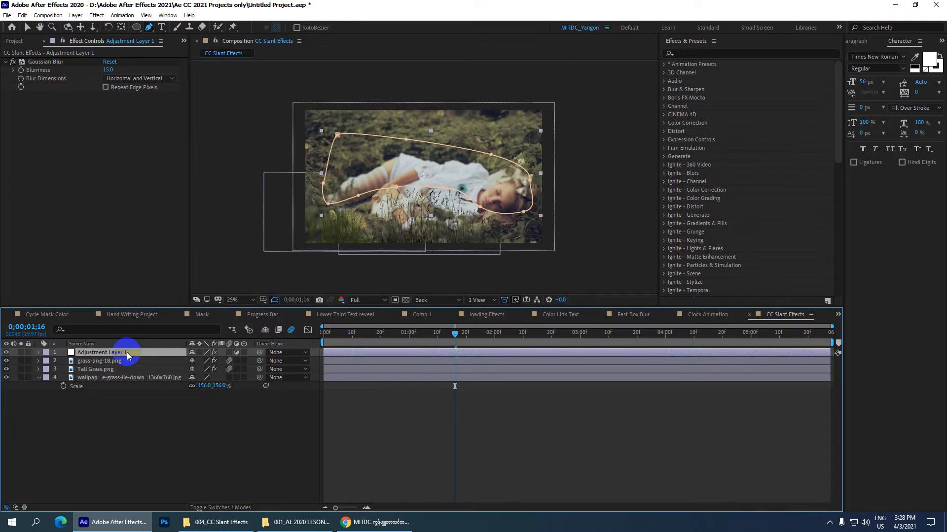
{"action": "key", "text": "F4"}
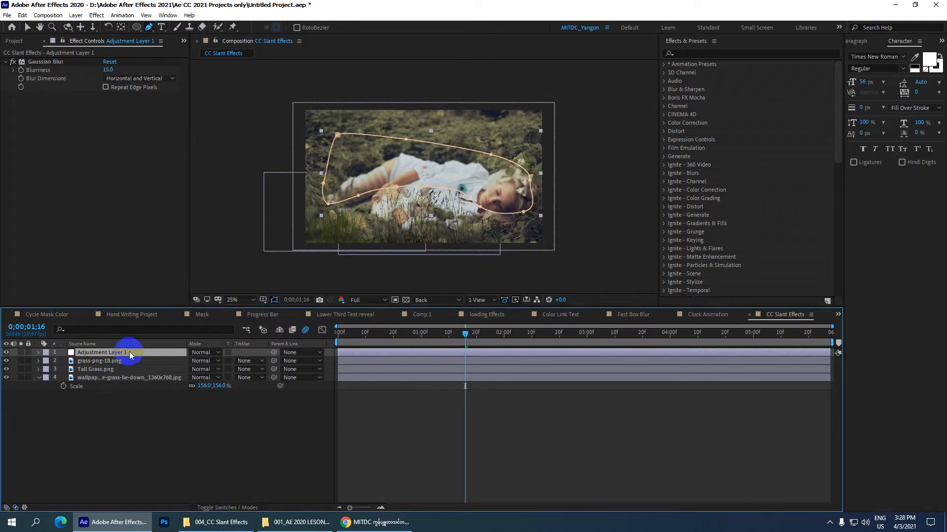
{"action": "left_click", "coordinate": [218, 353]}
{"action": "left_click", "coordinate": [173, 416]}
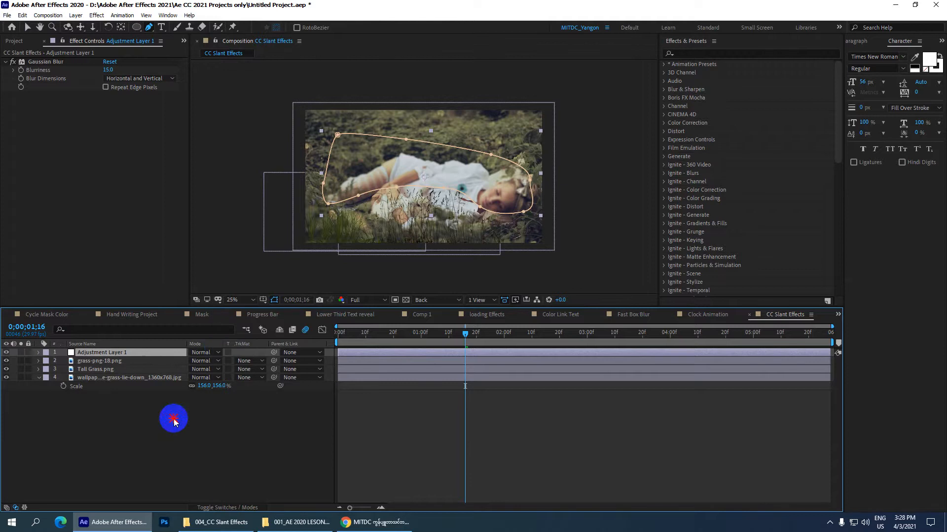
{"action": "left_click", "coordinate": [142, 353]}
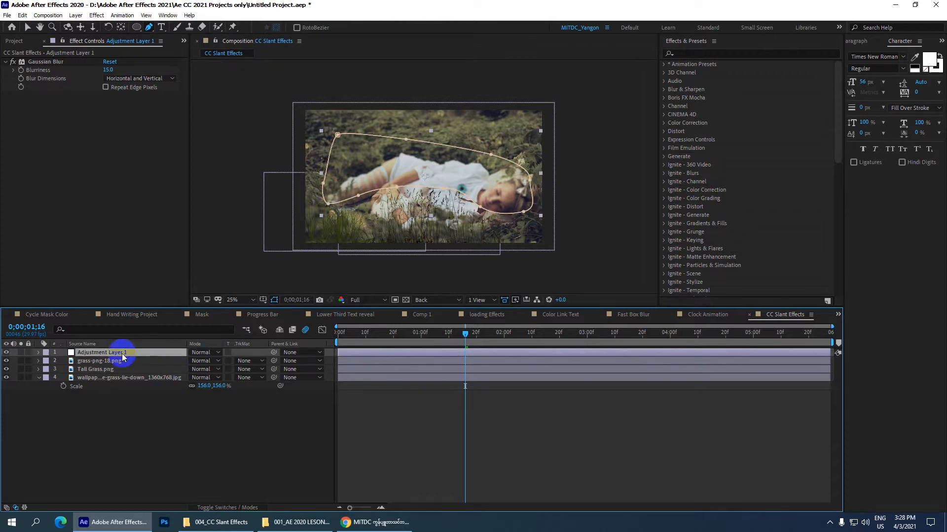
{"action": "key", "text": "m"}
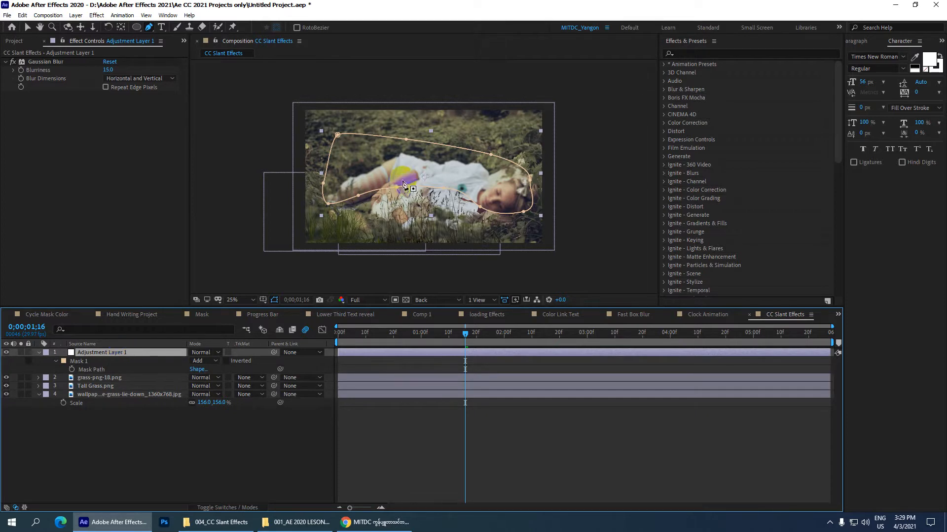
{"action": "scroll", "coordinate": [403, 176], "scroll_direction": "up", "scroll_amount": 2}
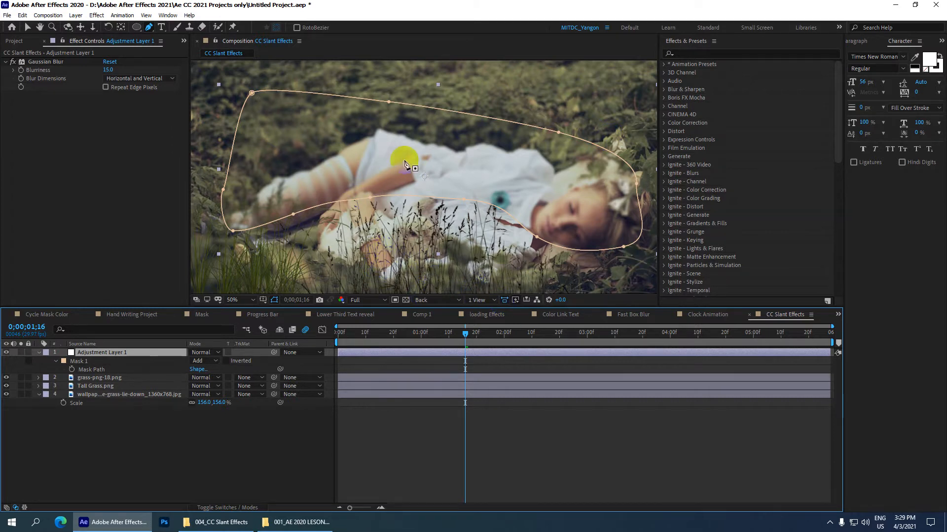
{"action": "left_click", "coordinate": [216, 363]}
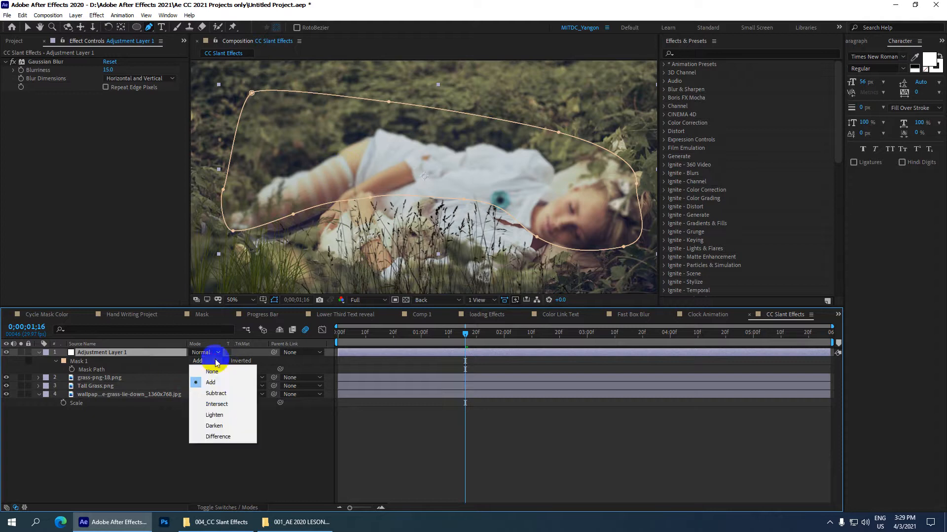
{"action": "left_click", "coordinate": [217, 393]}
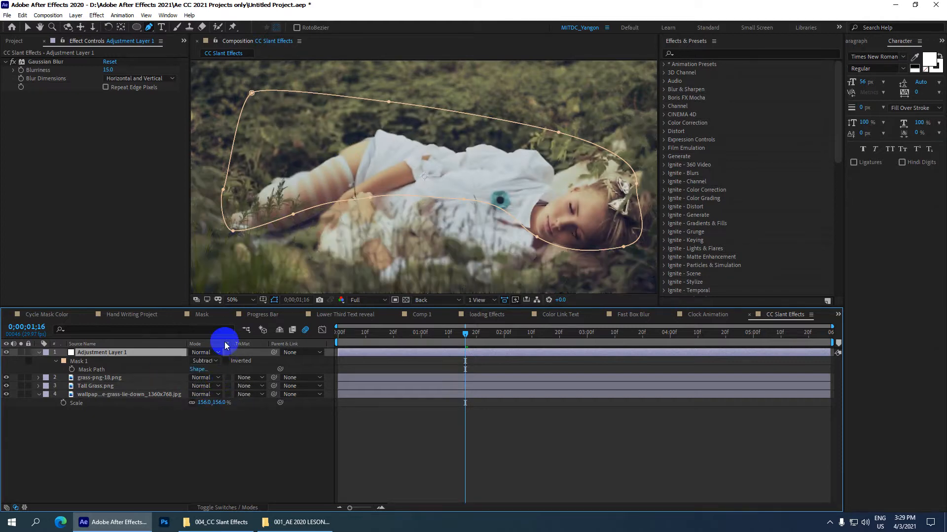
{"action": "key", "text": "comma"}
{"action": "key", "text": "period"}
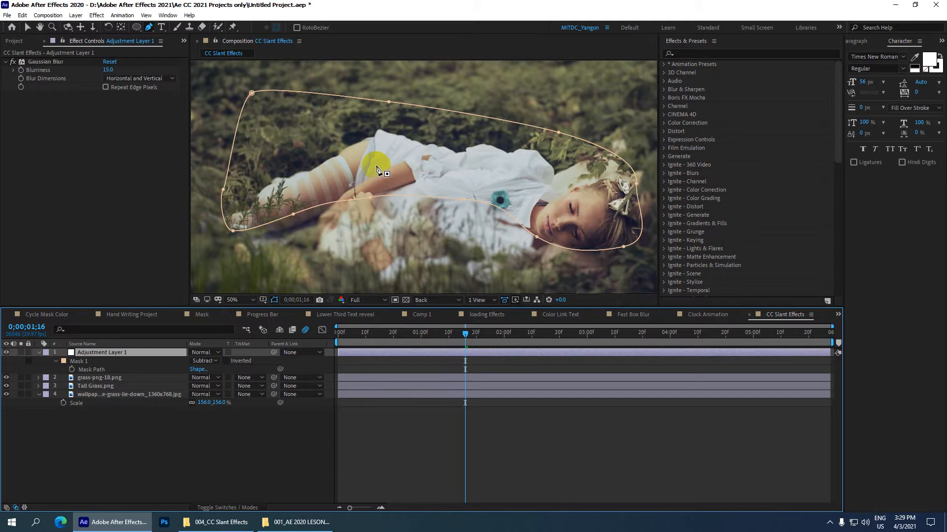
{"action": "scroll", "coordinate": [300, 186], "scroll_direction": "down", "scroll_amount": 2}
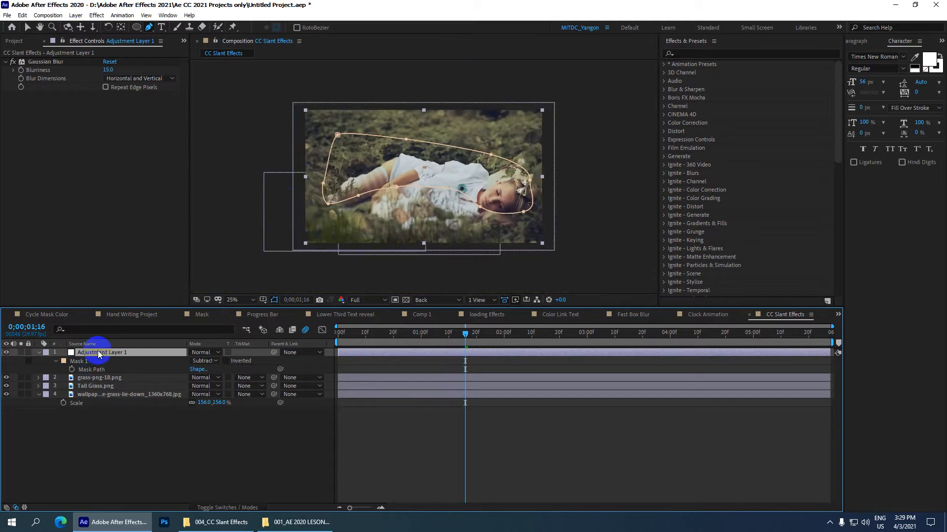
- Reveal the adjustment layer's Mask Feather property and set it to 50 pixels
{"action": "key", "text": "shift+f"}
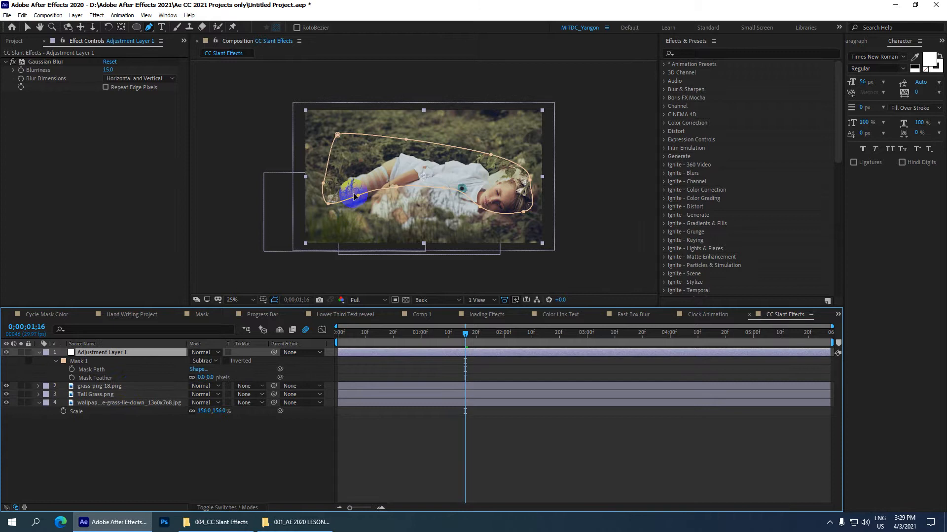
{"action": "scroll", "coordinate": [355, 194], "scroll_direction": "up", "scroll_amount": 2}
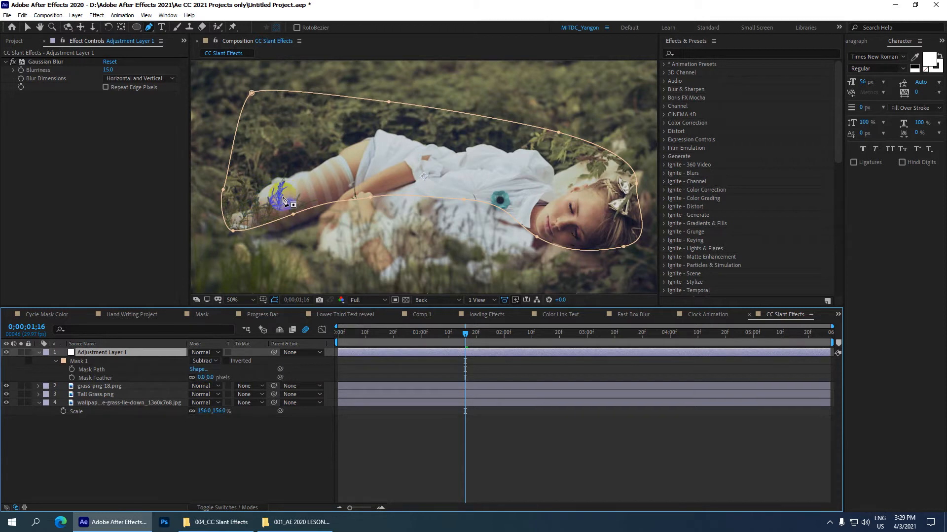
{"action": "left_click", "coordinate": [220, 380]}
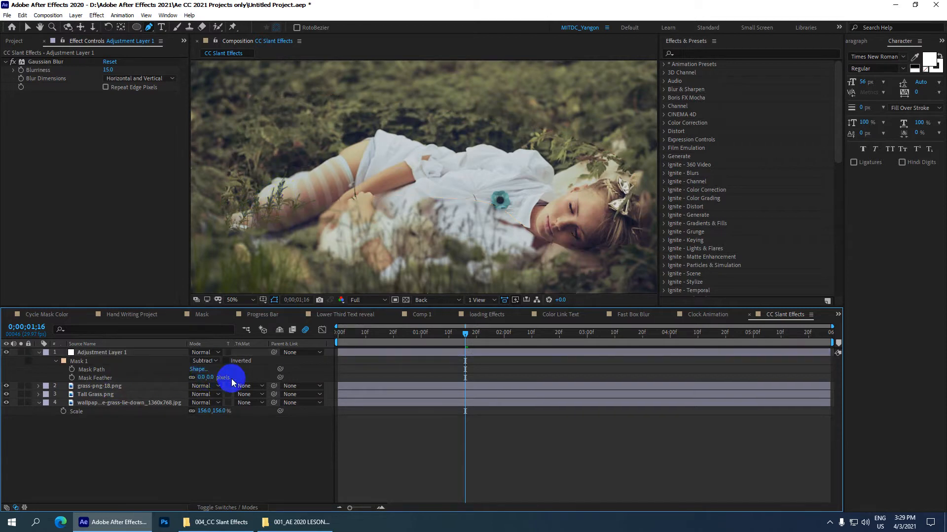
{"action": "left_click", "coordinate": [210, 377]}
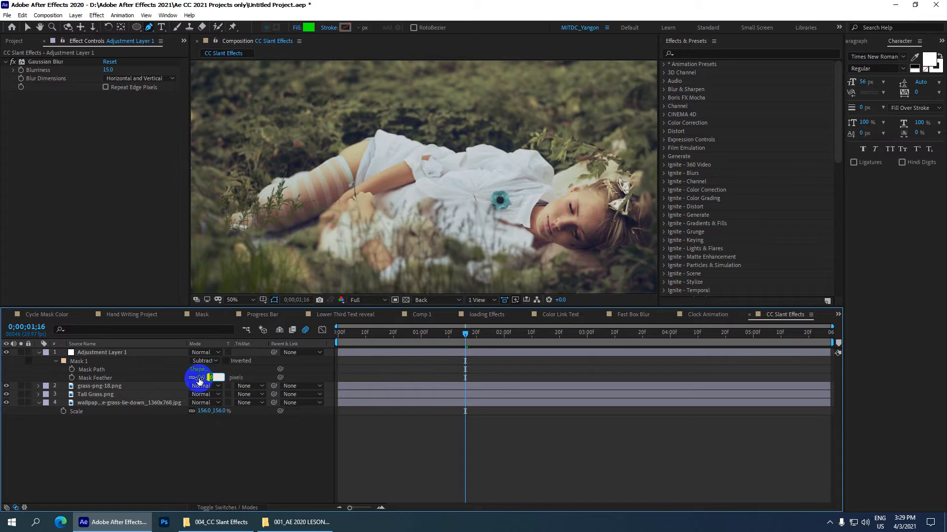
{"action": "key", "text": "Return"}
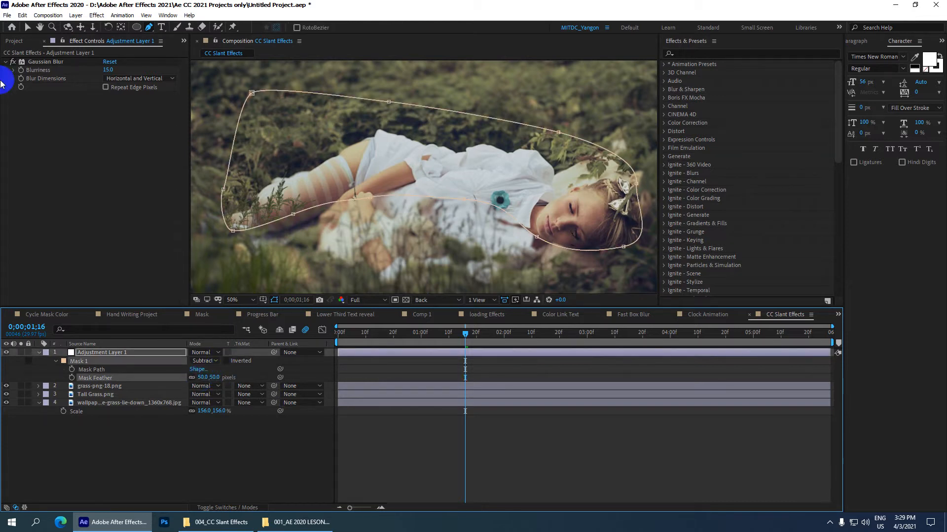
- Reshape the mask by moving the points near the girl's feet inward and the point beside her hair slightly outward
{"action": "left_click", "coordinate": [27, 27]}
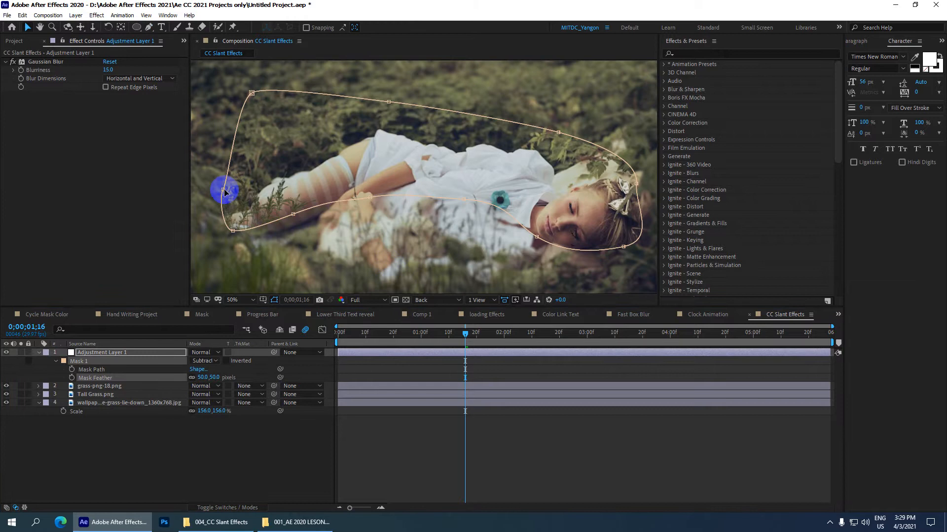
{"action": "left_click_drag", "start_coordinate": [224, 191], "coordinate": [361, 201]}
{"action": "scroll", "coordinate": [546, 254], "scroll_direction": "down", "scroll_amount": 1}
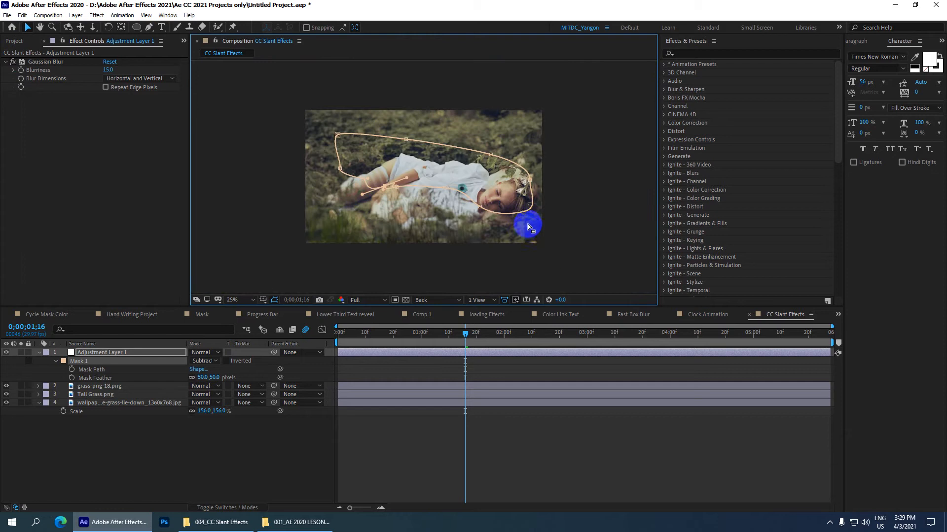
{"action": "scroll", "coordinate": [527, 224], "scroll_direction": "up", "scroll_amount": 1}
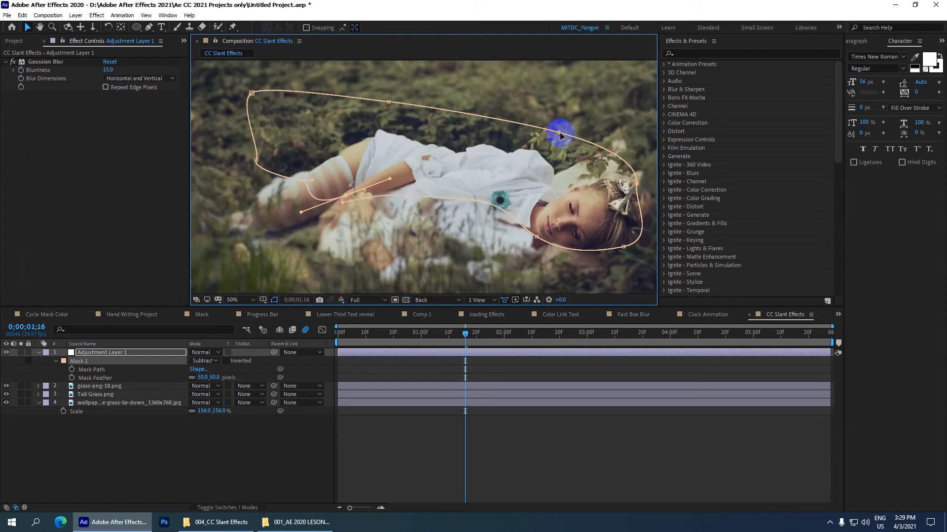
{"action": "left_click_drag", "start_coordinate": [636, 184], "coordinate": [641, 197]}
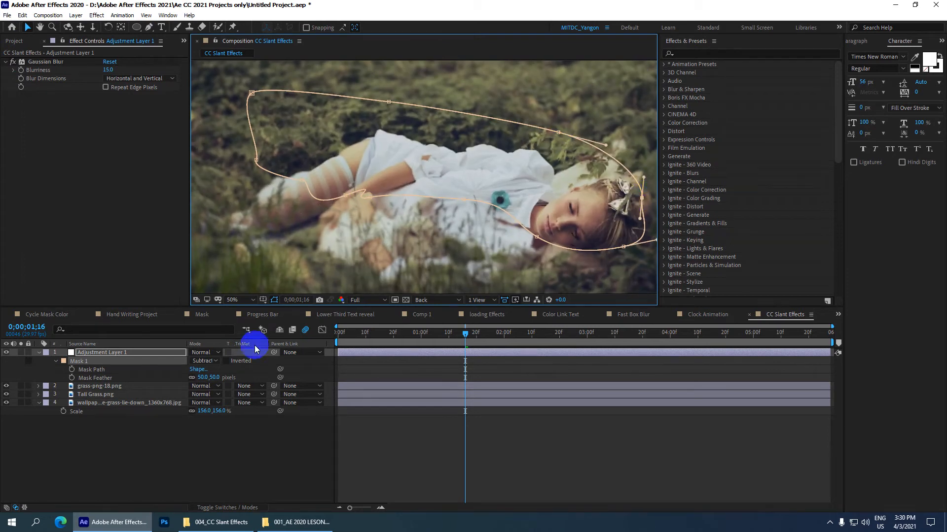
- Increase the mask's feather to 153 pixels, deselect the layer, and inspect the softened blur edge around the girl
{"action": "left_click_drag", "start_coordinate": [212, 377], "coordinate": [264, 376]}
{"action": "scroll", "coordinate": [364, 194], "scroll_direction": "down", "scroll_amount": 2}
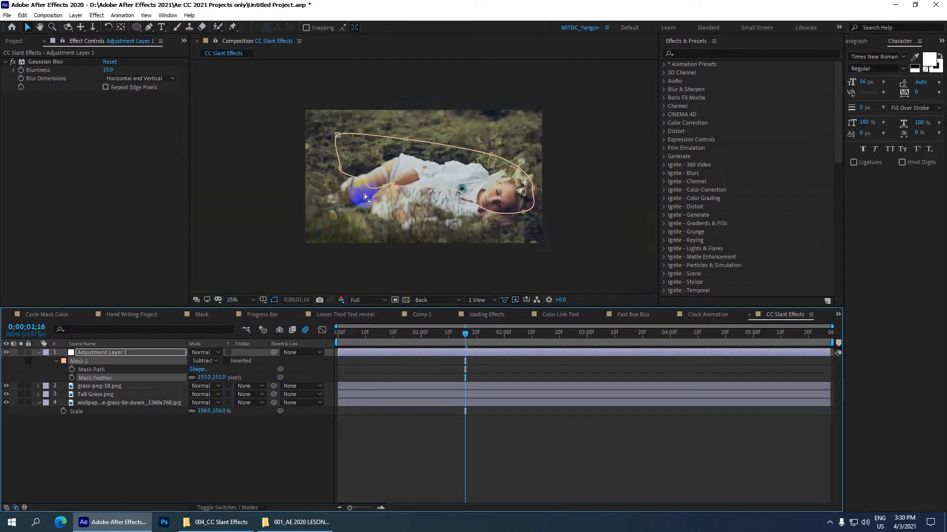
{"action": "left_click", "coordinate": [22, 427]}
{"action": "scroll", "coordinate": [424, 155], "scroll_direction": "up", "scroll_amount": 2}
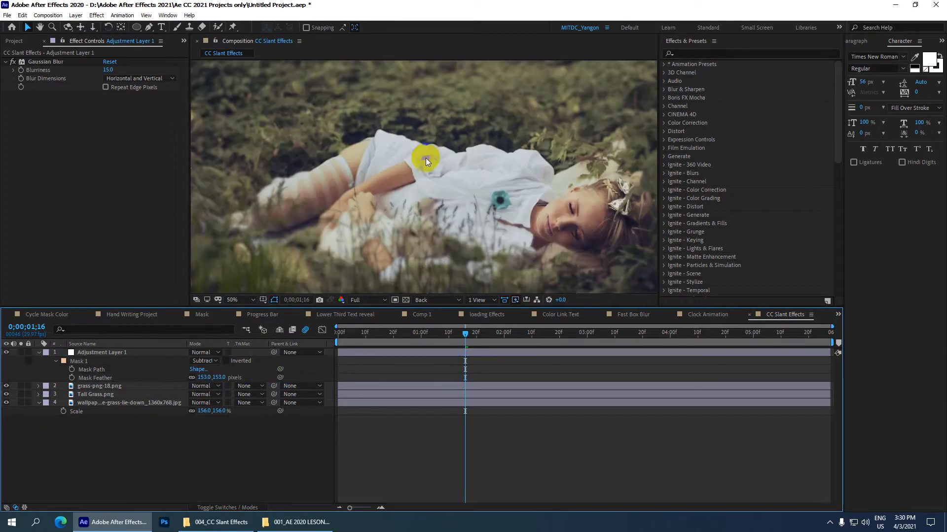
{"action": "scroll", "coordinate": [366, 205], "scroll_direction": "down", "scroll_amount": 2}
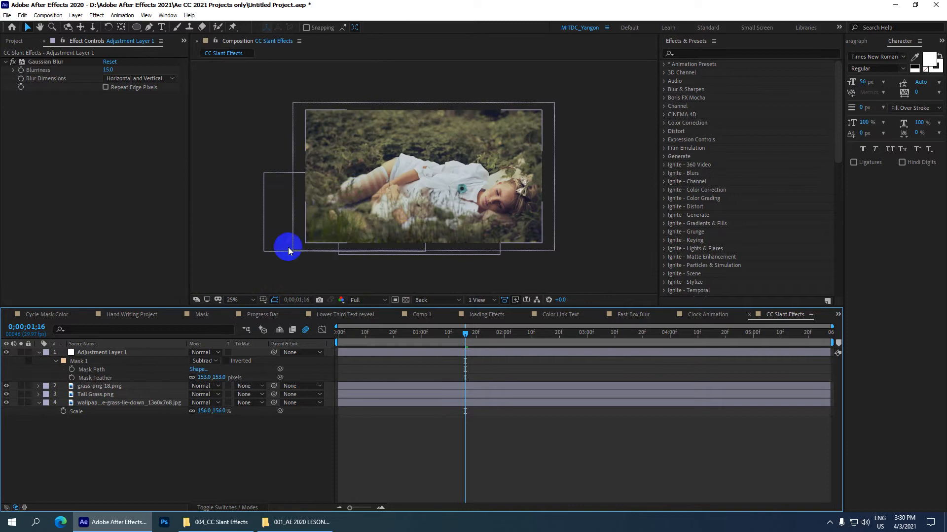
{"action": "scroll", "coordinate": [408, 170], "scroll_direction": "up", "scroll_amount": 2}
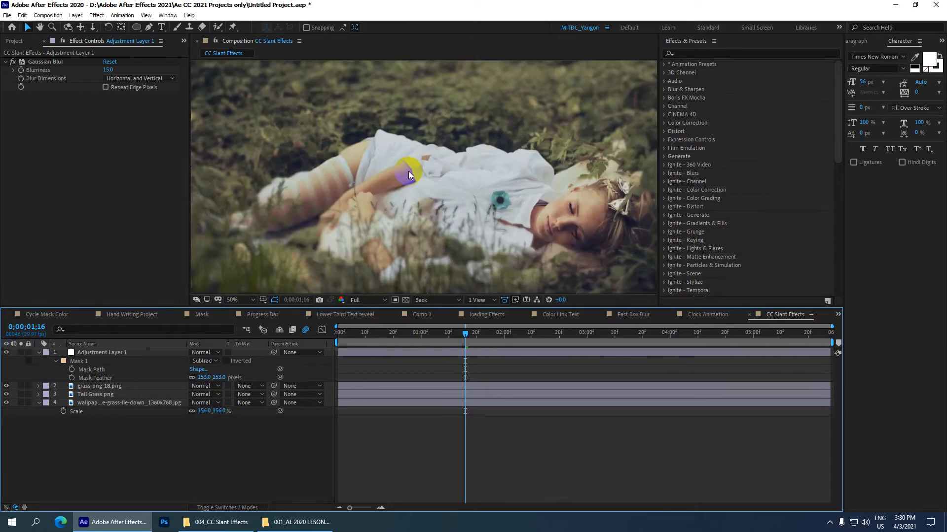
- Enlarge the composition viewer and compare the picture with the adjustment layer hidden and shown
{"action": "left_click_drag", "start_coordinate": [211, 306], "coordinate": [211, 388]}
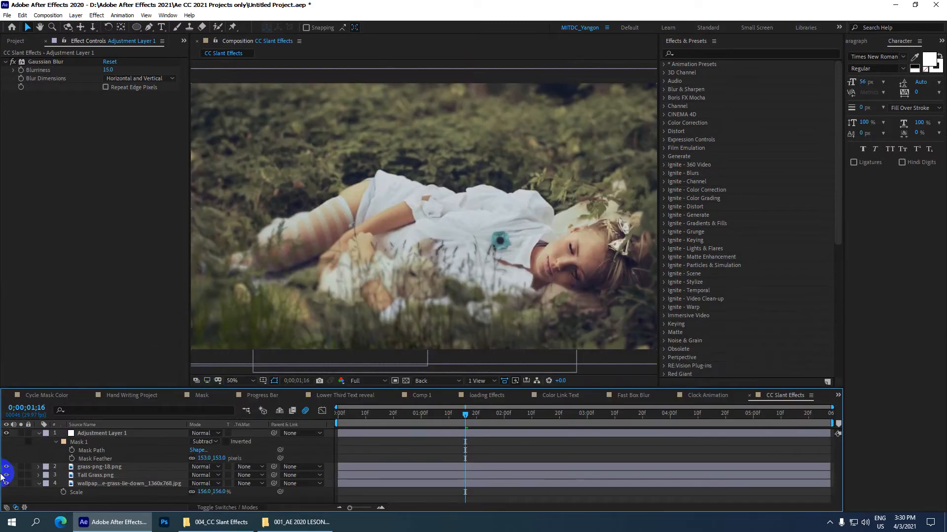
{"action": "left_click", "coordinate": [6, 434]}
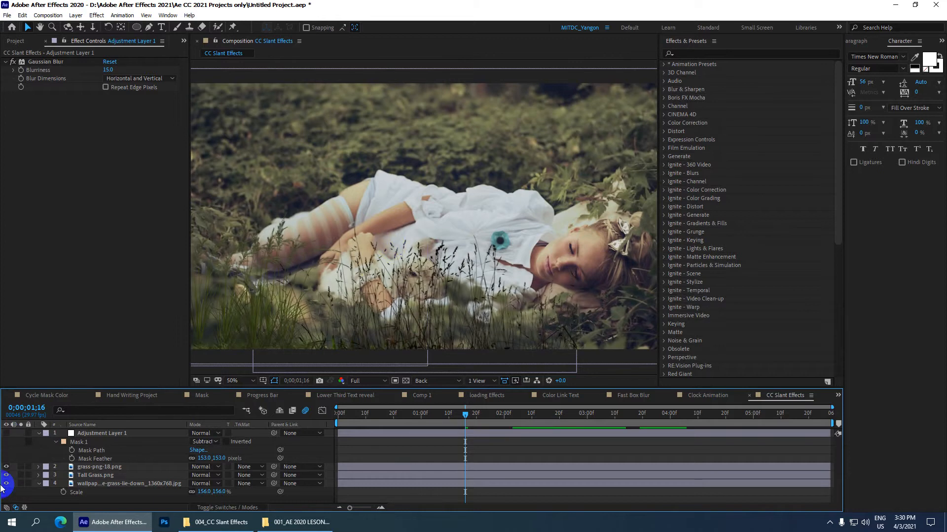
{"action": "left_click", "coordinate": [6, 433]}
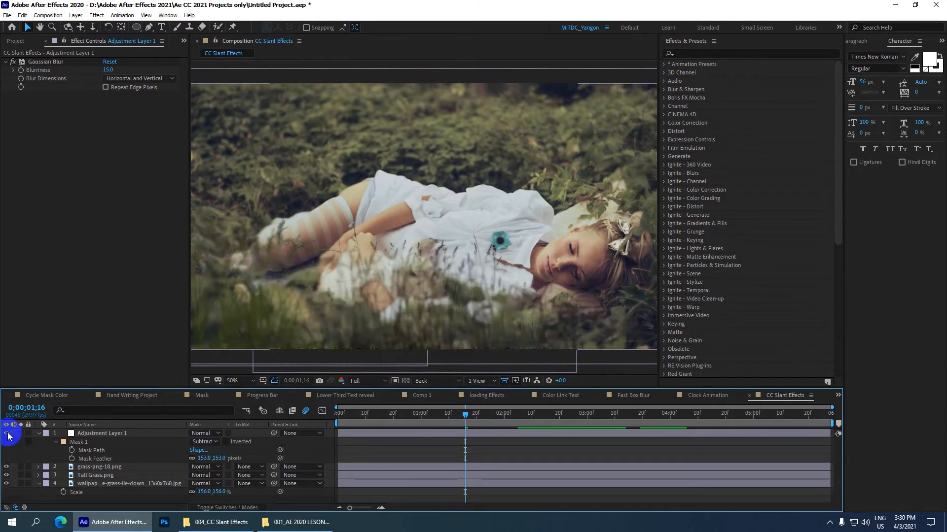
{"action": "left_click", "coordinate": [6, 434]}
{"action": "left_click", "coordinate": [7, 434]}
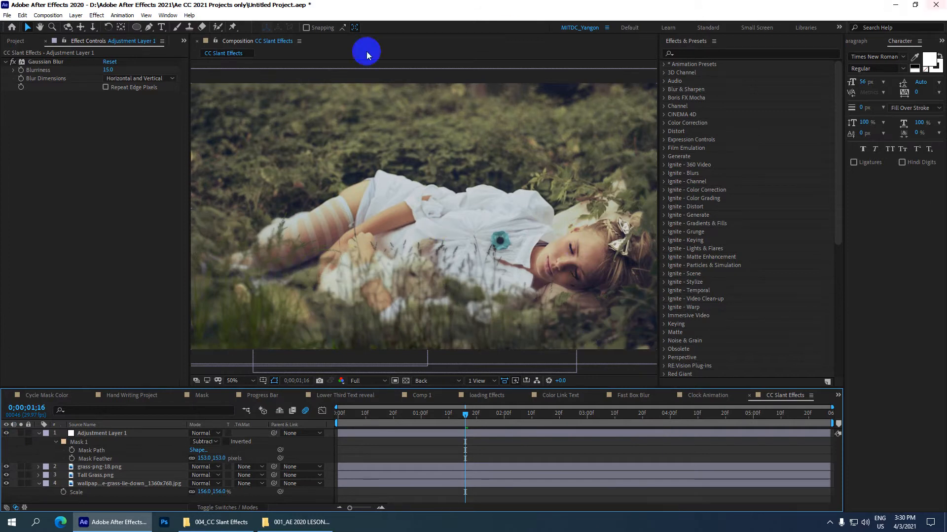
- Fit the whole picture in view and collapse the properties of the adjustment layer and the background photo layer
{"action": "scroll", "coordinate": [271, 280], "scroll_direction": "down", "scroll_amount": 2}
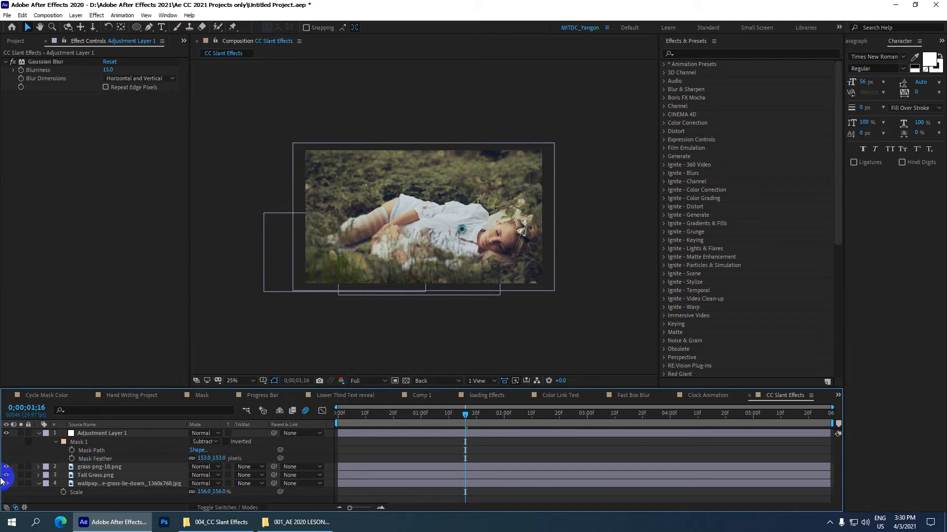
{"action": "left_click", "coordinate": [39, 434]}
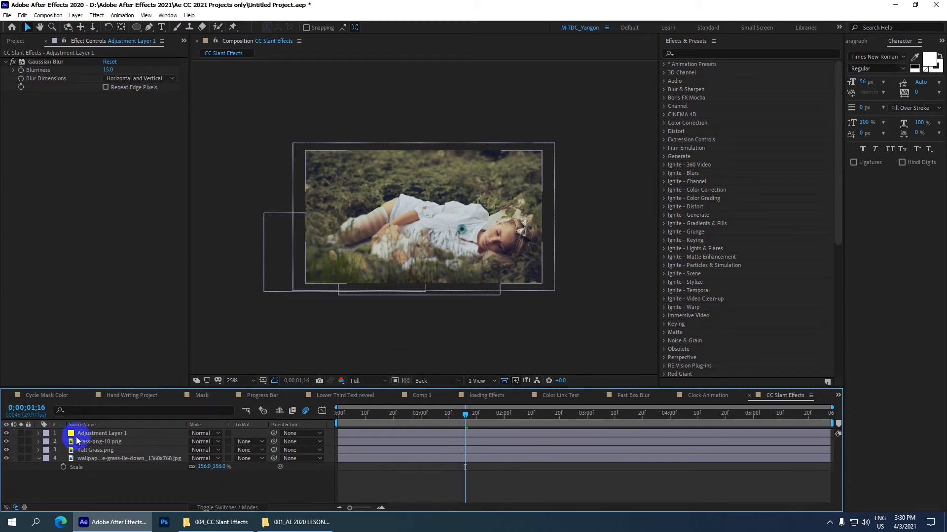
{"action": "left_click", "coordinate": [38, 459]}
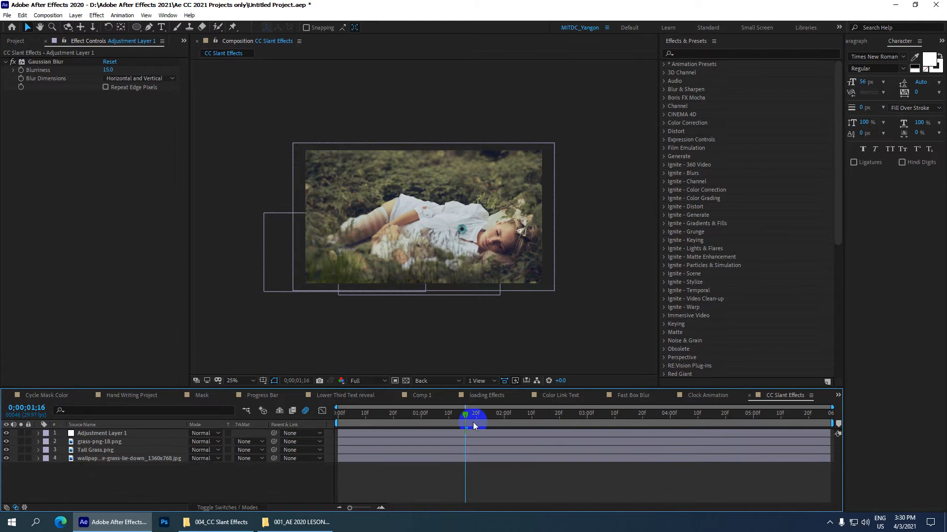
- Return the playhead to the start of the CC Slant Effects composition and examine the finished picture at 25% and 50% magnification
{"action": "left_click_drag", "start_coordinate": [473, 423], "coordinate": [330, 401]}
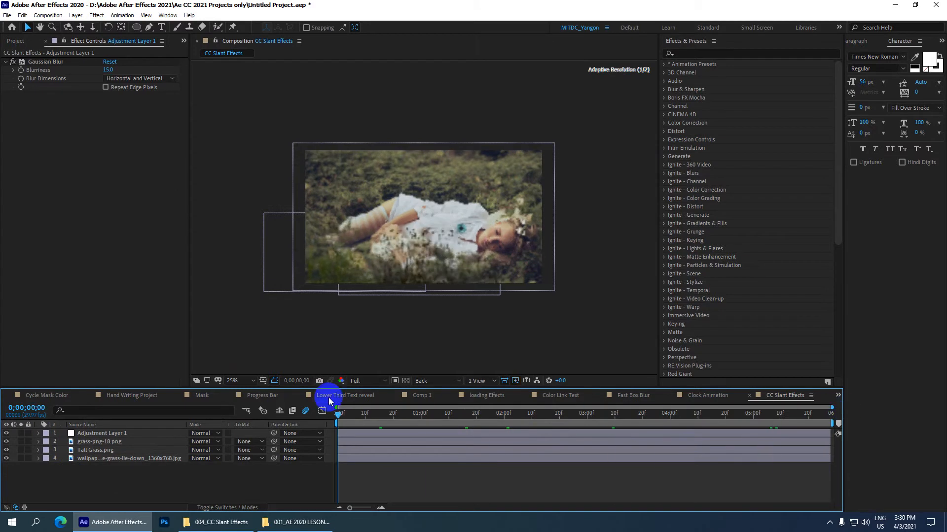
{"action": "scroll", "coordinate": [365, 285], "scroll_direction": "up", "scroll_amount": 2}
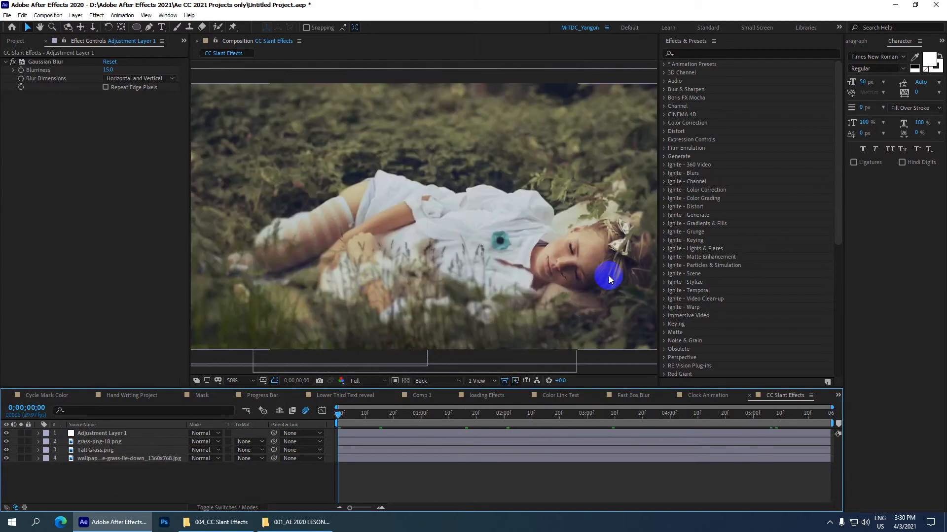
{"action": "scroll", "coordinate": [561, 267], "scroll_direction": "down", "scroll_amount": 2}
{"action": "scroll", "coordinate": [502, 301], "scroll_direction": "up", "scroll_amount": 2}
{"action": "scroll", "coordinate": [385, 275], "scroll_direction": "down", "scroll_amount": 2}
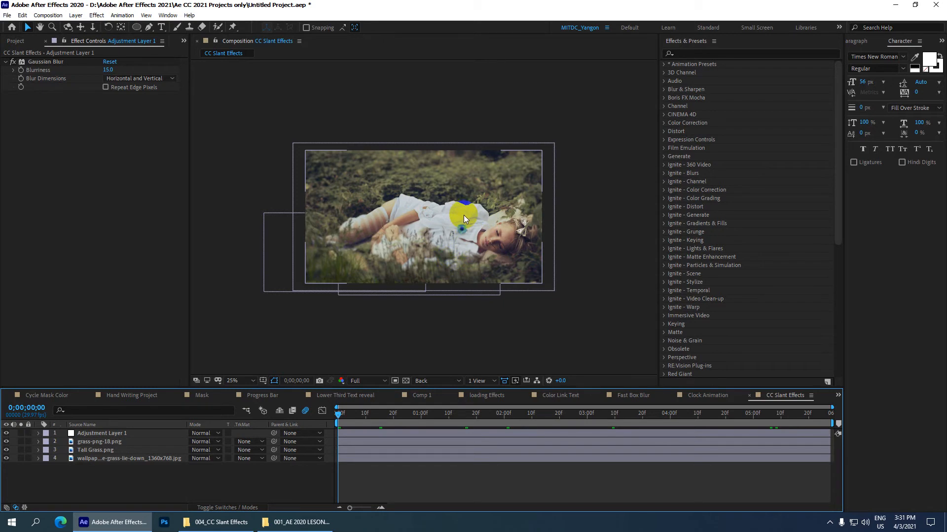
{"action": "key", "text": "period"}
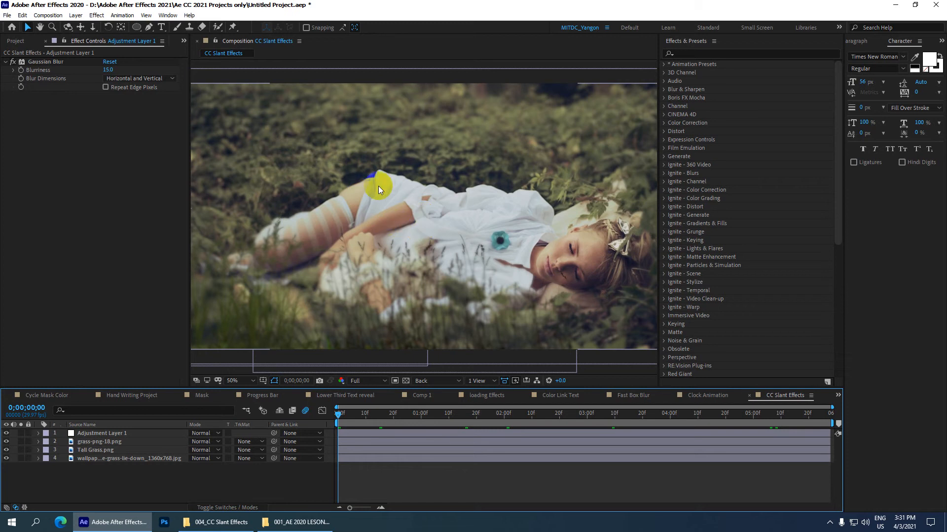
- Switch to Google Chrome, restore its previous pages in a maximized window to view the MITDC YouTube channel's videos, and minimize the browser
{"action": "left_click", "coordinate": [935, 4]}
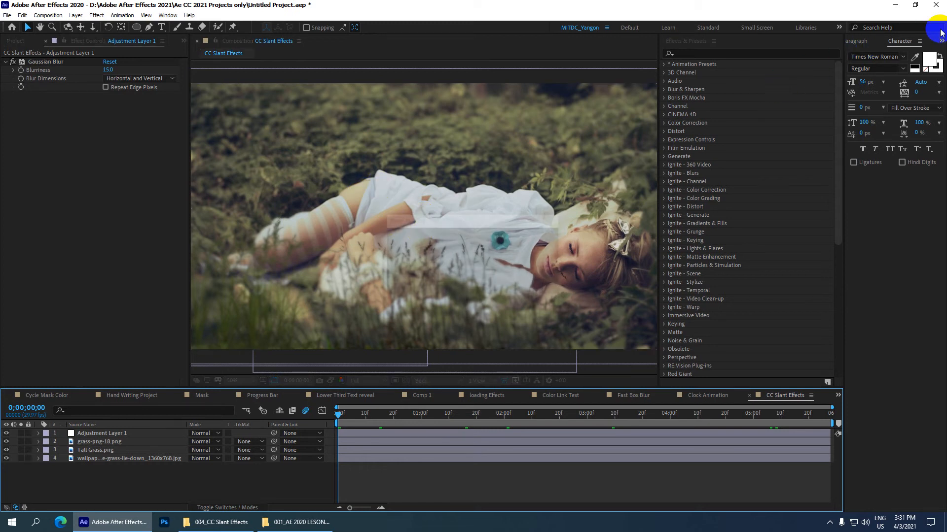
{"action": "left_click", "coordinate": [896, 5]}
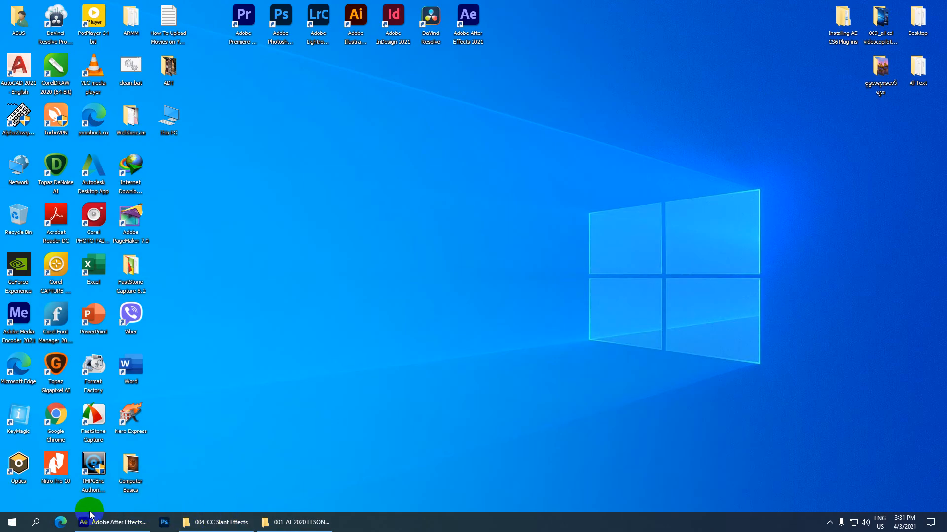
{"action": "double_click", "coordinate": [56, 416]}
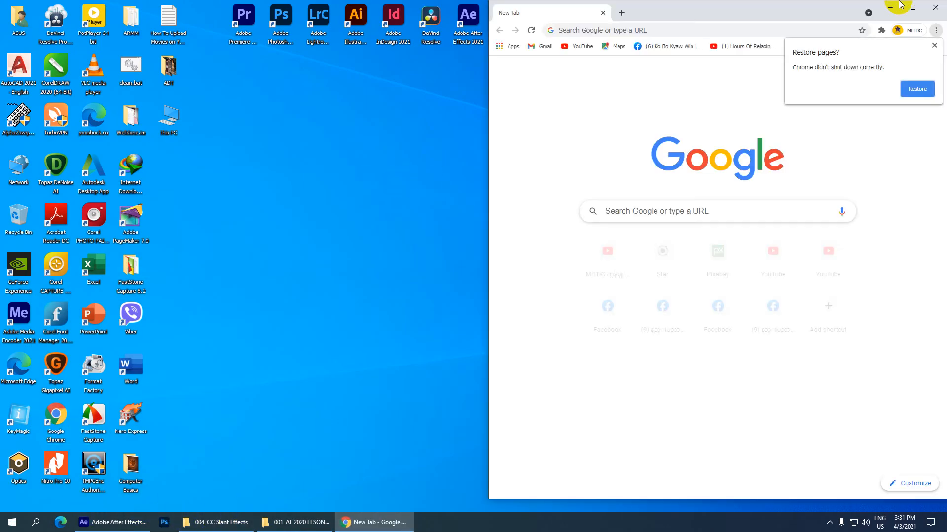
{"action": "left_click", "coordinate": [916, 89]}
{"action": "left_click", "coordinate": [913, 8]}
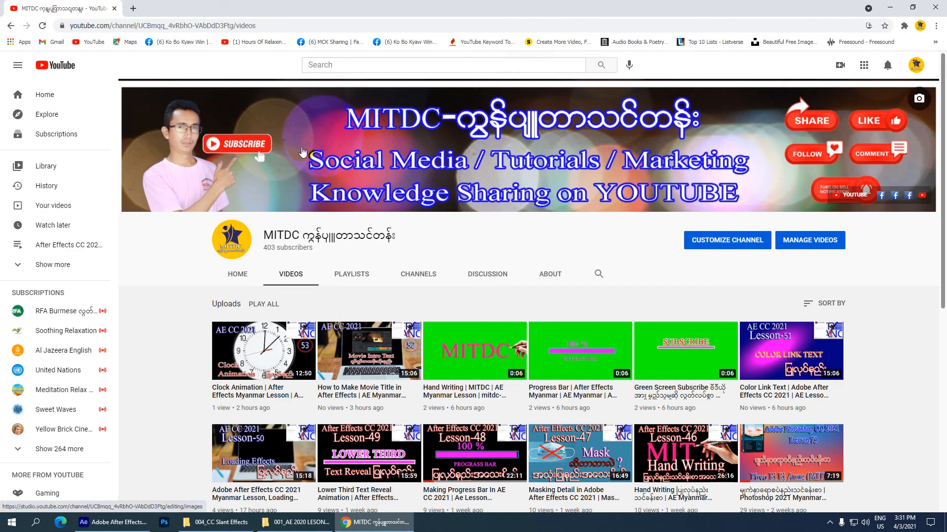
{"action": "left_click", "coordinate": [894, 8]}
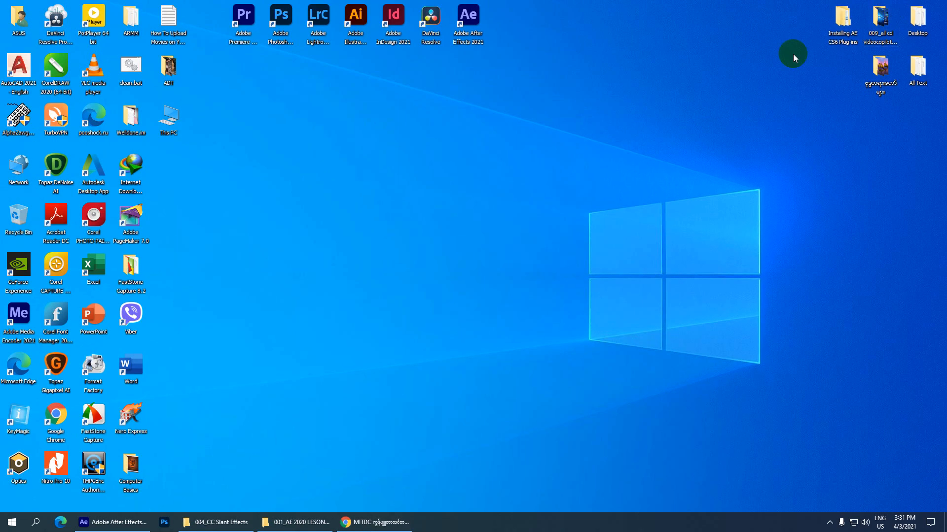